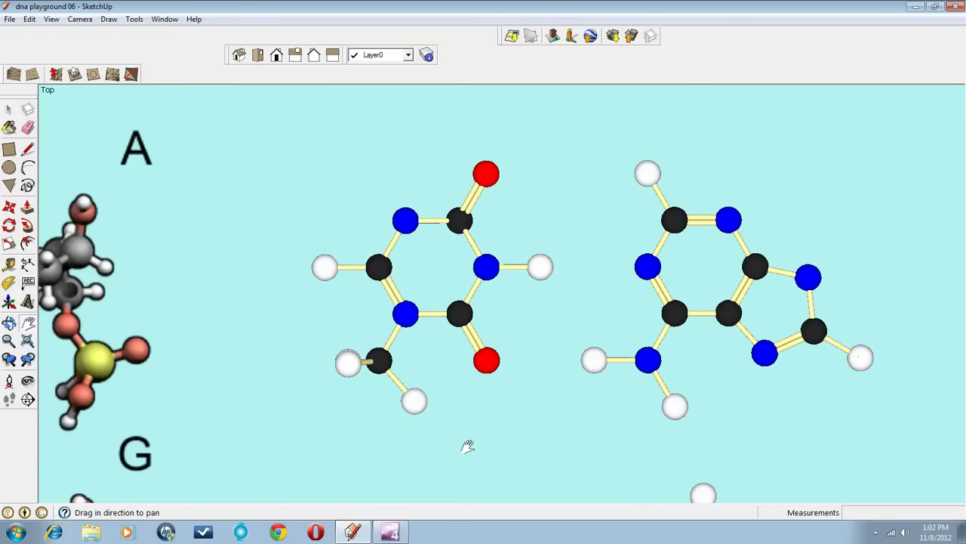
- Examine the T–A base pair in the reference image and compare its atom arrangement with the modelled molecules beside it
left_click_drag(463, 442, 334, 431)
middle_click_drag(334, 431, 450, 342)
scroll(454, 340, "down", 2)
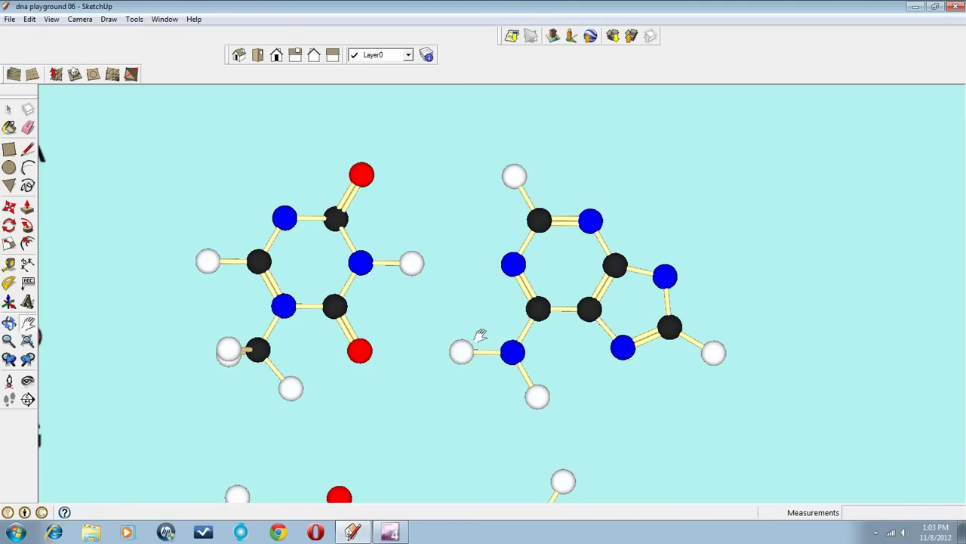
scroll(479, 339, "down", 2)
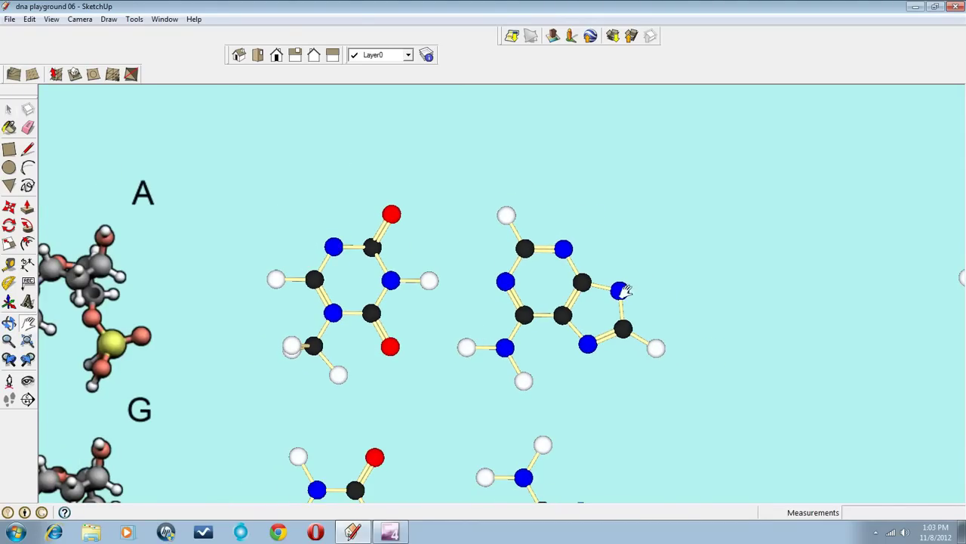
scroll(621, 291, "down", 2)
left_click_drag(383, 310, 644, 294)
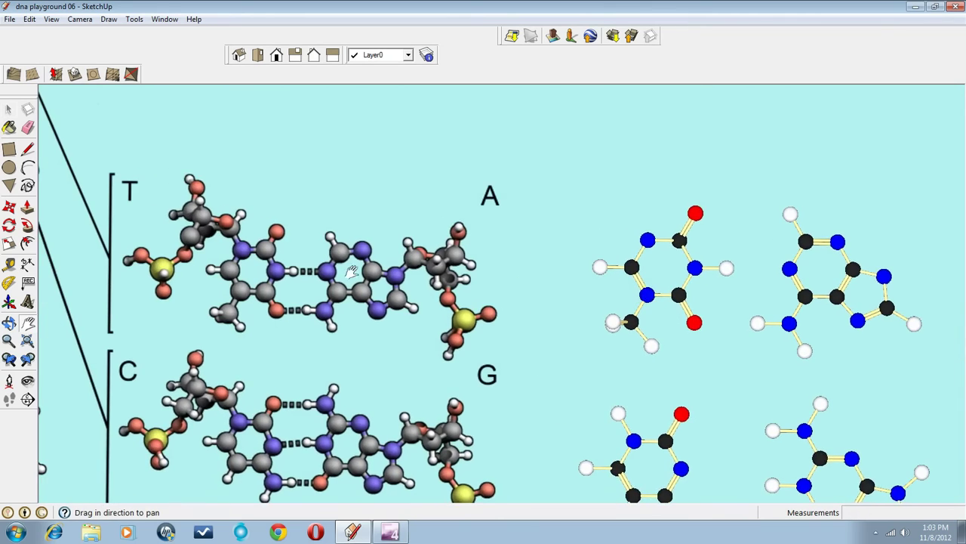
left_click_drag(351, 273, 460, 299)
scroll(355, 273, "up", 4)
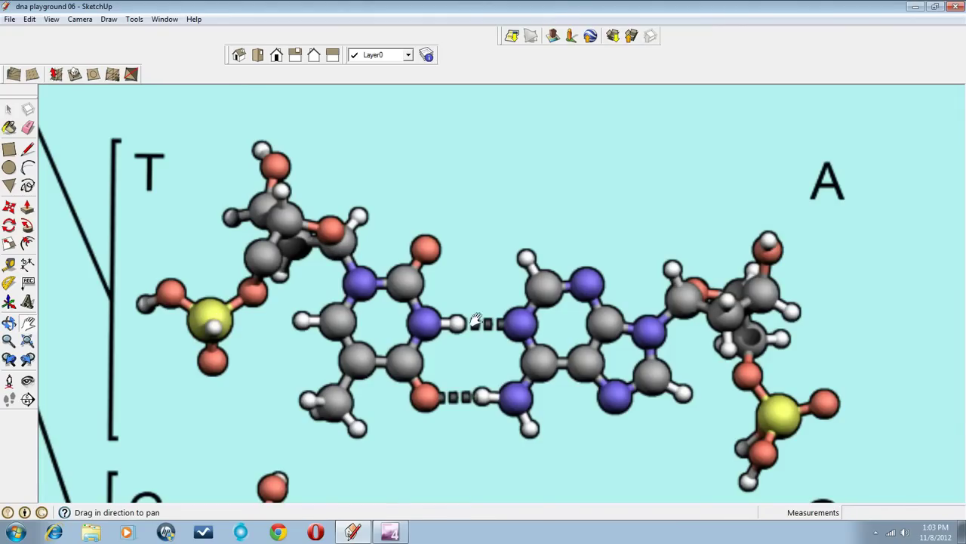
scroll(545, 323, "down", 2)
left_click_drag(545, 323, 452, 311)
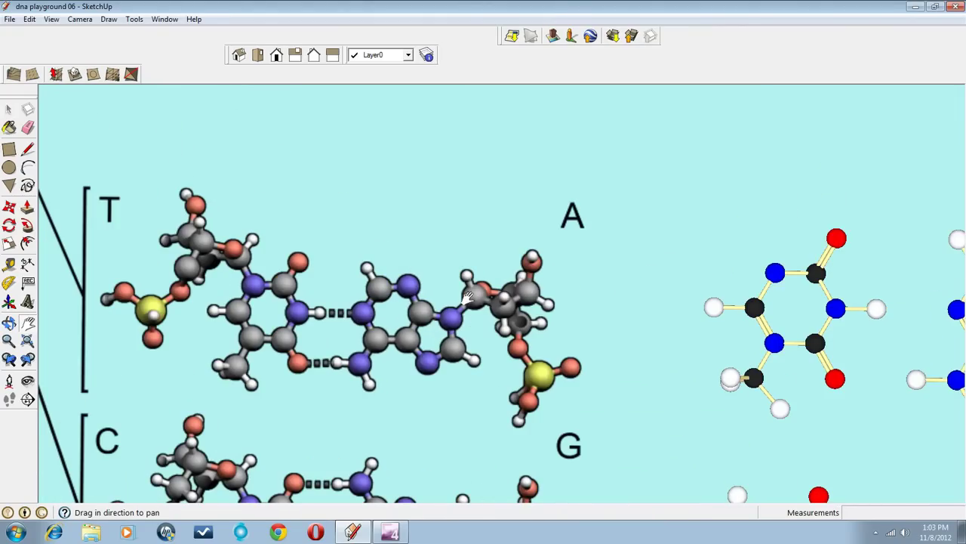
scroll(473, 296, "up", 4)
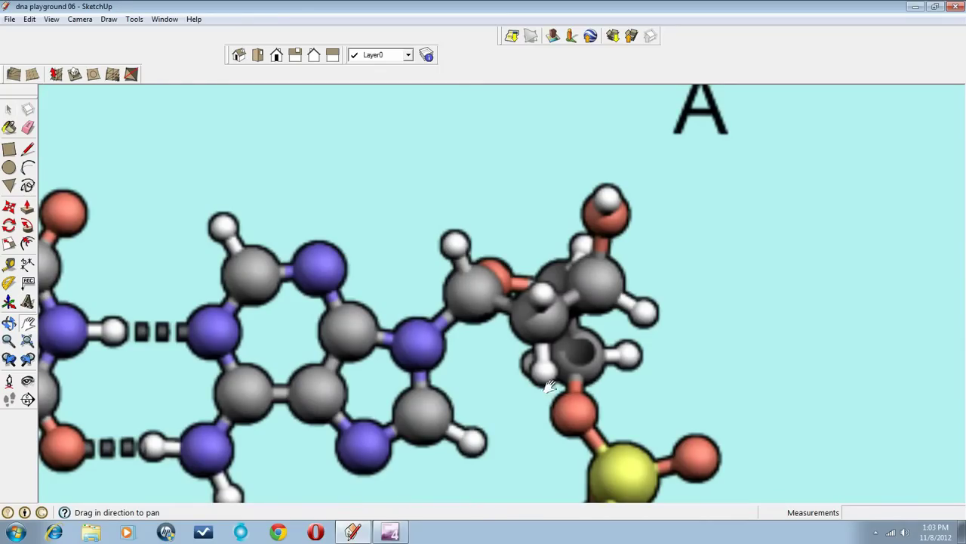
scroll(565, 299, "down", 5)
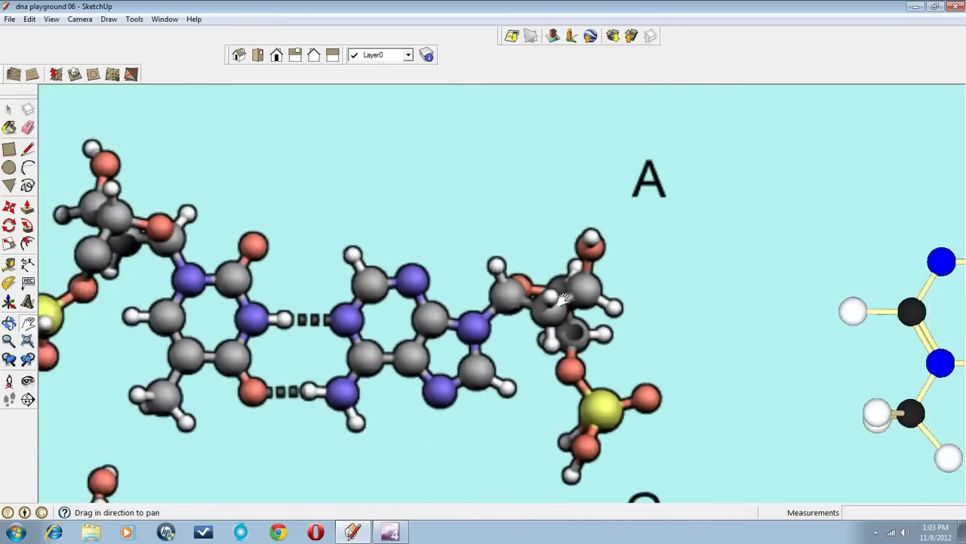
- Examine the two modelled T–A molecules up close, including the nitrogen atom on the five-sided ring
left_click_drag(534, 282, 394, 289)
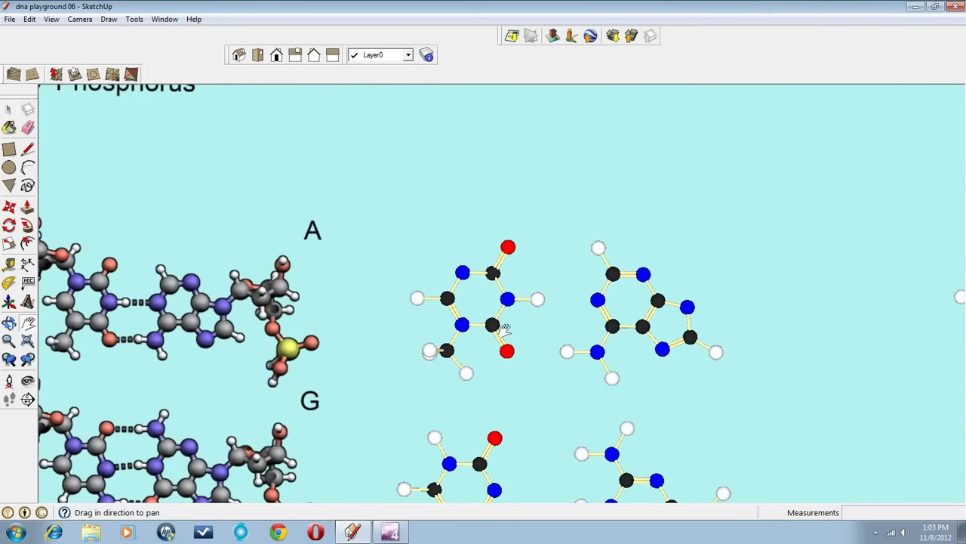
scroll(463, 273, "up", 3)
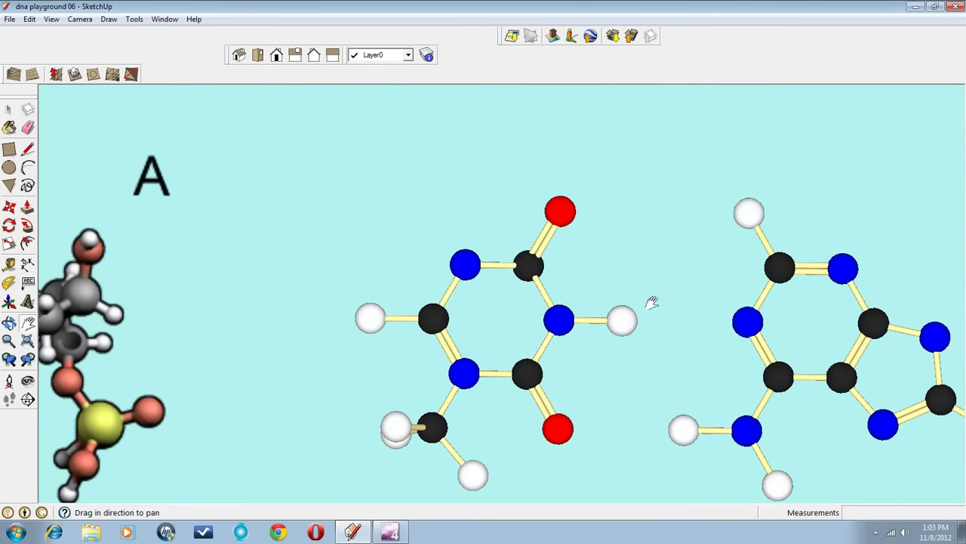
left_click_drag(651, 302, 476, 272)
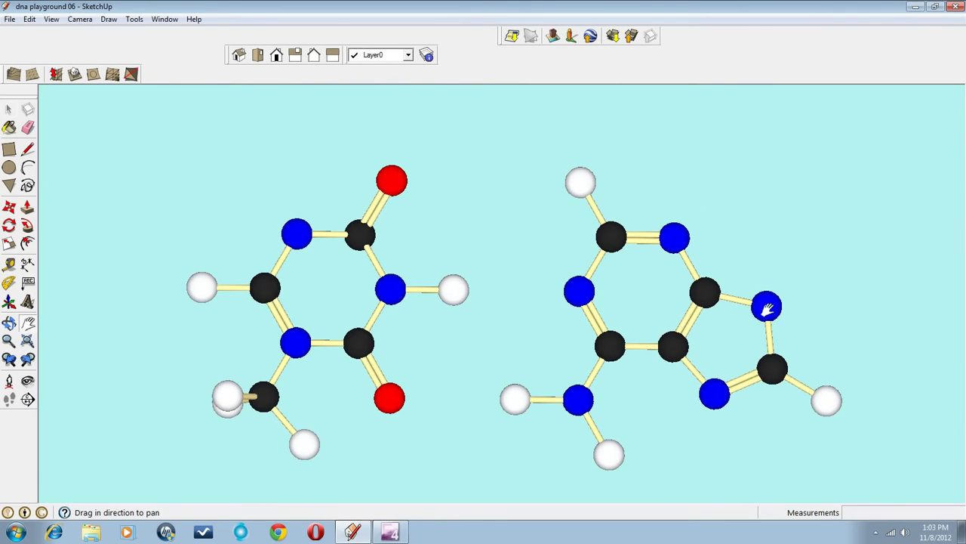
scroll(767, 308, "up", 1)
scroll(765, 304, "down", 1)
left_click_drag(555, 349, 594, 350)
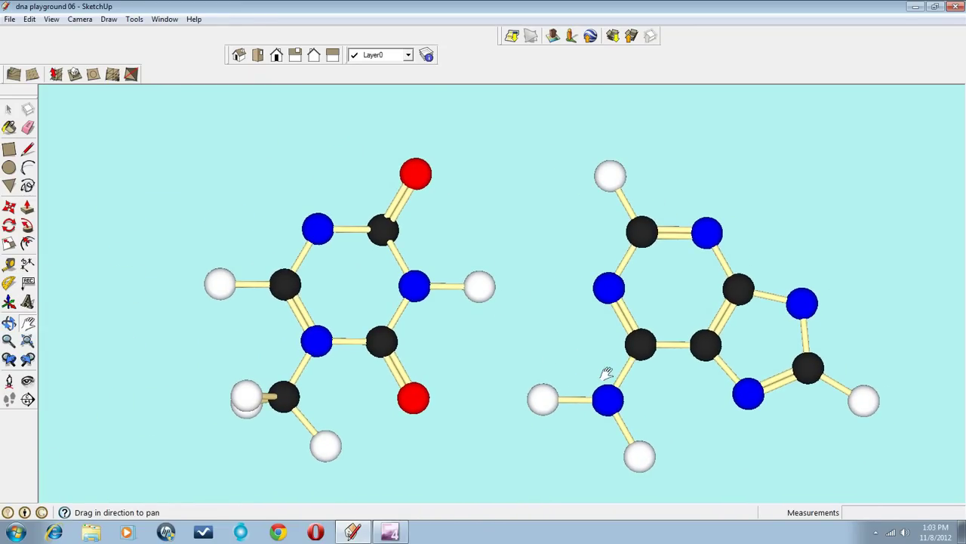
key("o")
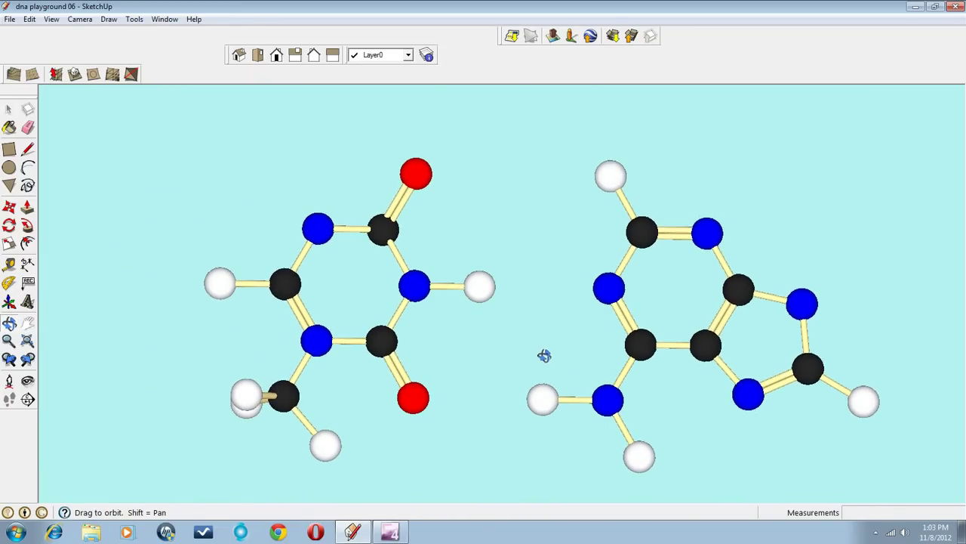
left_click_drag(544, 355, 546, 356)
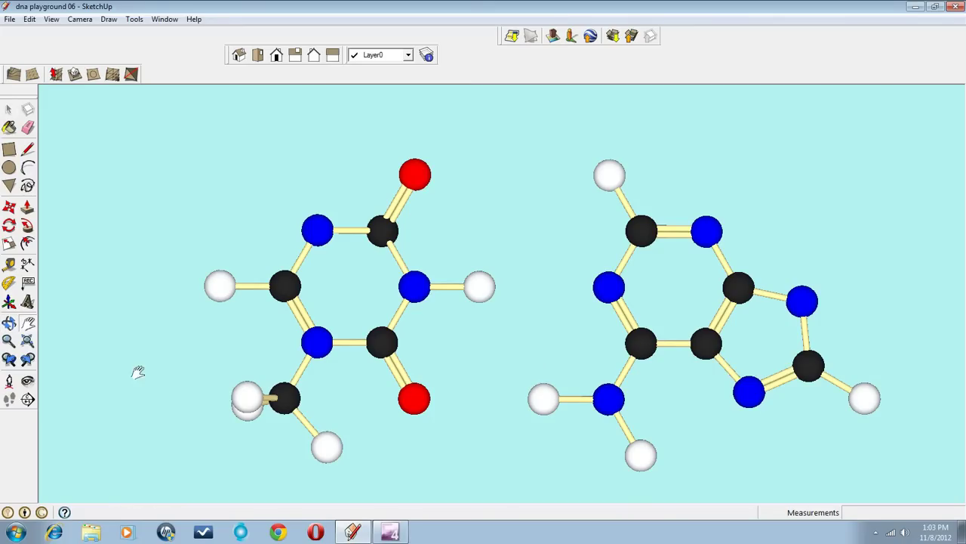
- Switch the face style to X-ray and open the T–A base-pair group for editing with nothing inside it selected
left_click(48, 23)
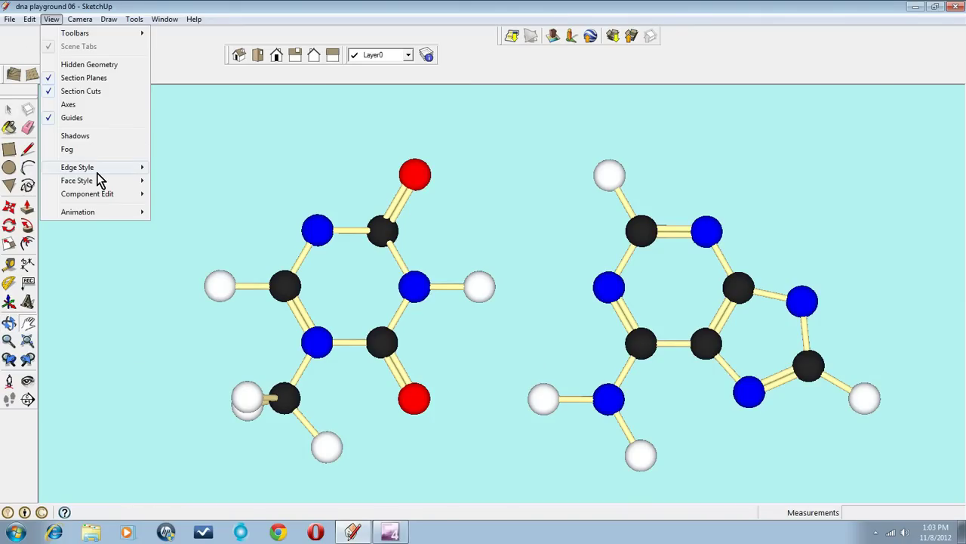
mouse_move(99, 181)
left_click(181, 184)
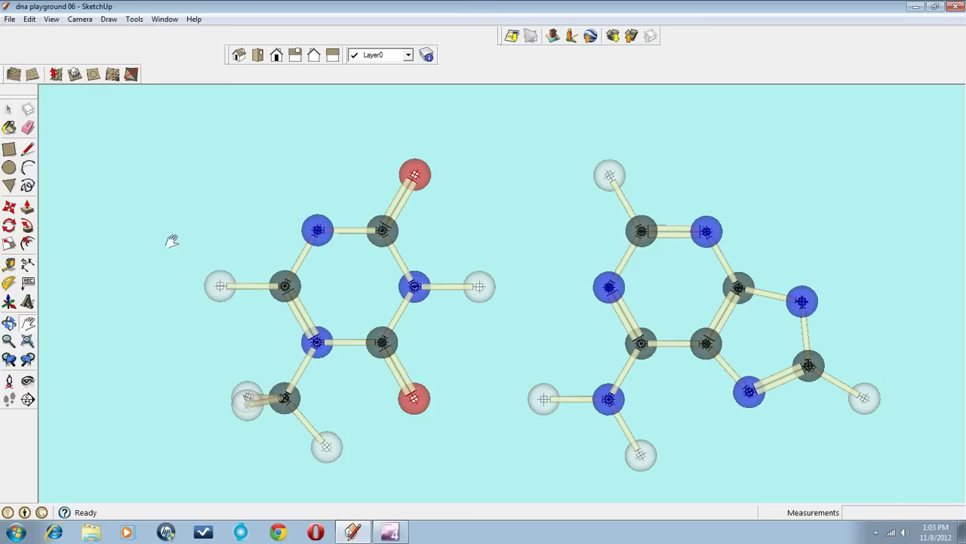
left_click(9, 109)
double_click(318, 232)
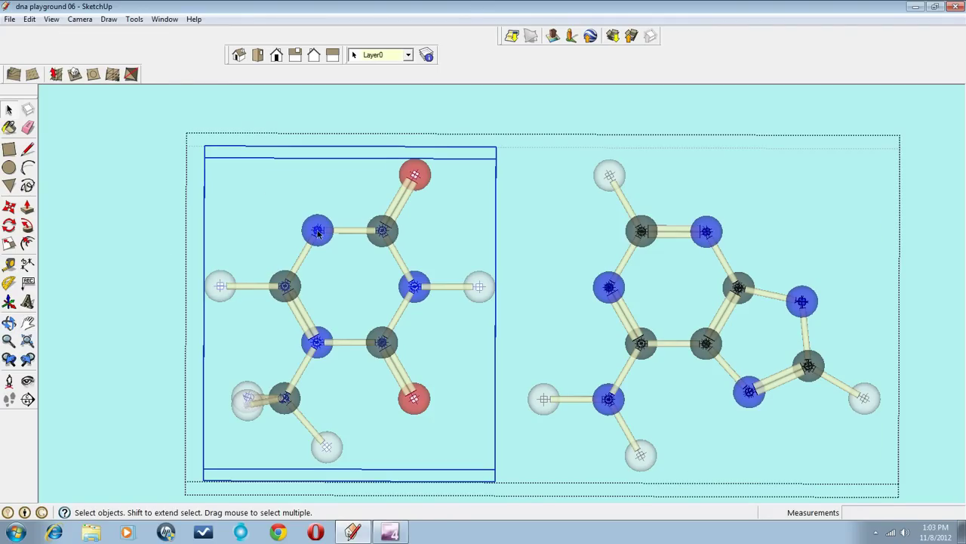
left_click(530, 259)
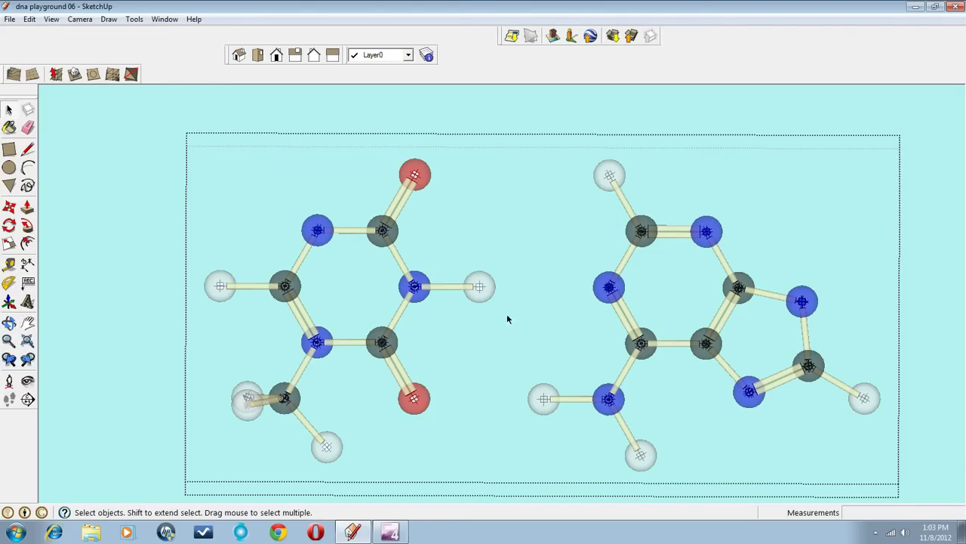
- Draw a line about 15.11 m long from the T molecule's upper nitrogen centre to the A molecule's outer five-sided-ring nitrogen centre
middle_click_drag(508, 319, 498, 324)
scroll(433, 307, "up", 2)
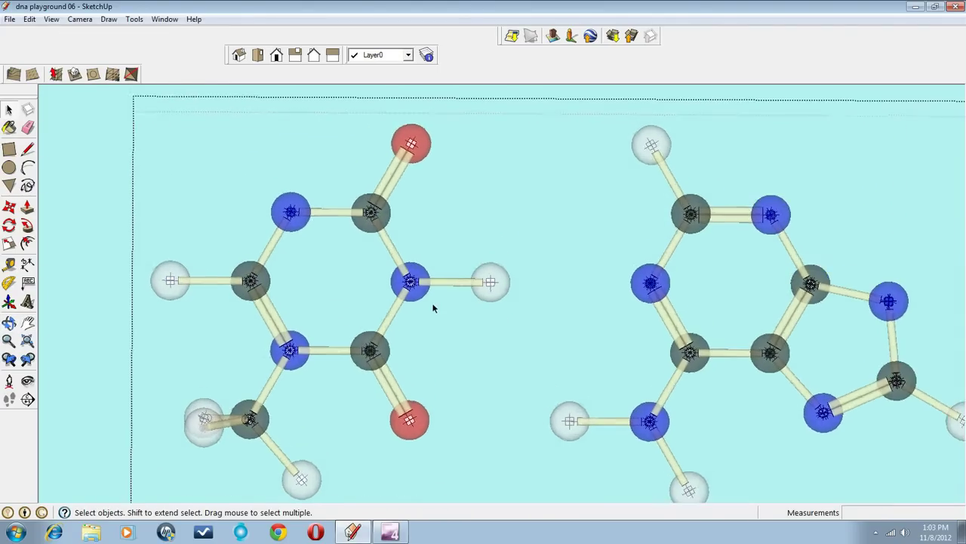
scroll(442, 323, "down", 1)
left_click(27, 323)
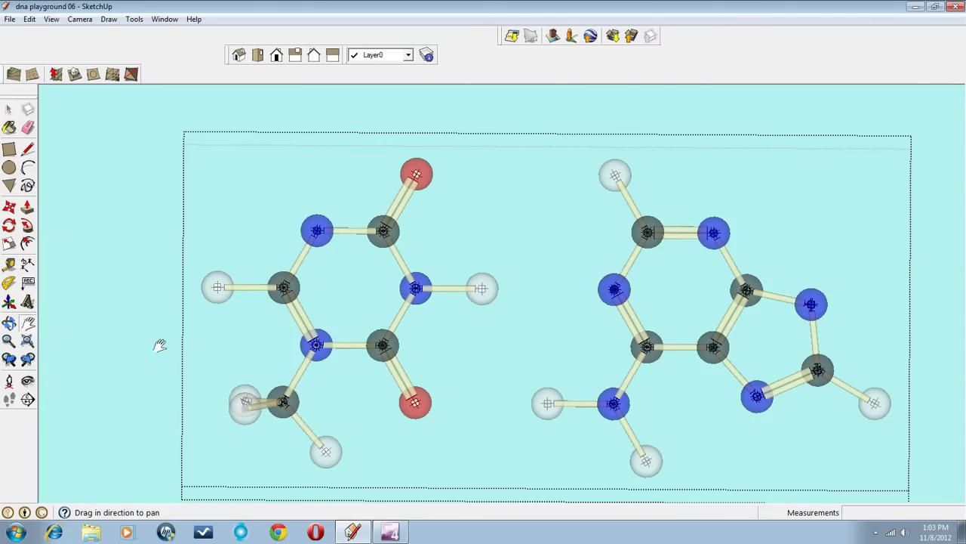
left_click_drag(458, 328, 419, 316)
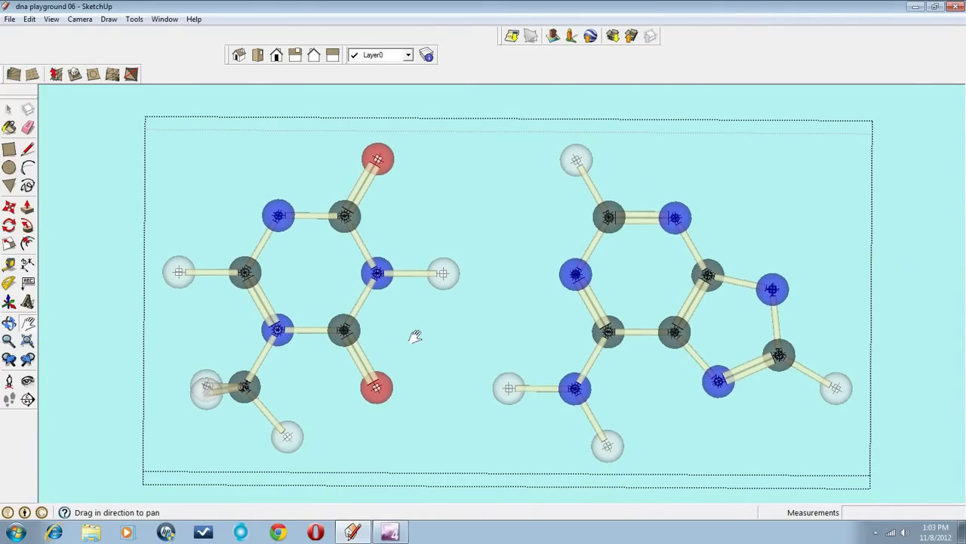
scroll(276, 215, "up", 5)
scroll(286, 211, "up", 8)
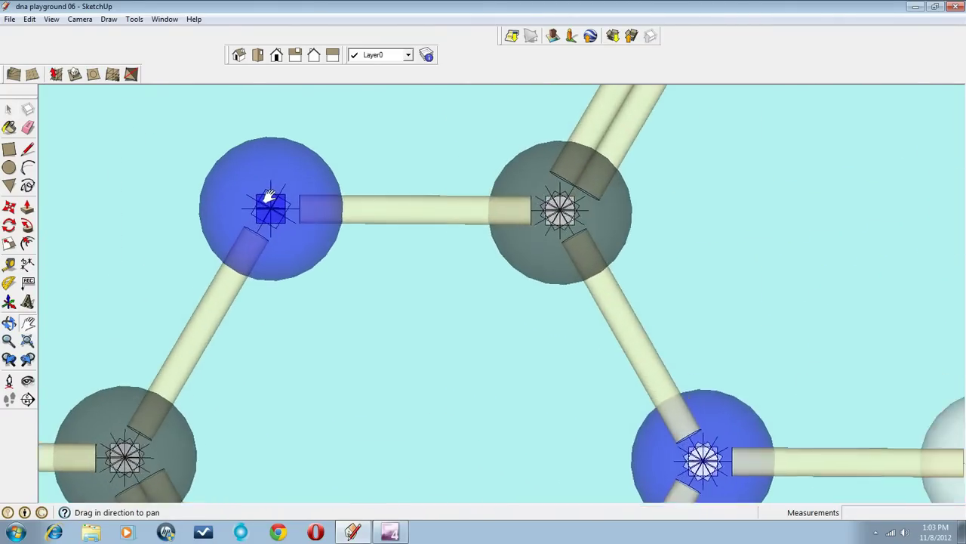
scroll(277, 233, "up", 2)
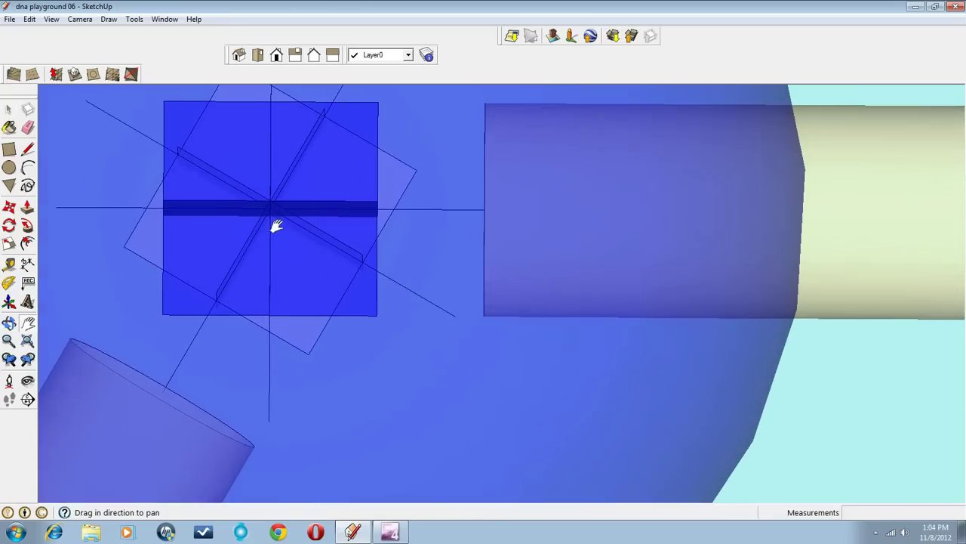
left_click(28, 150)
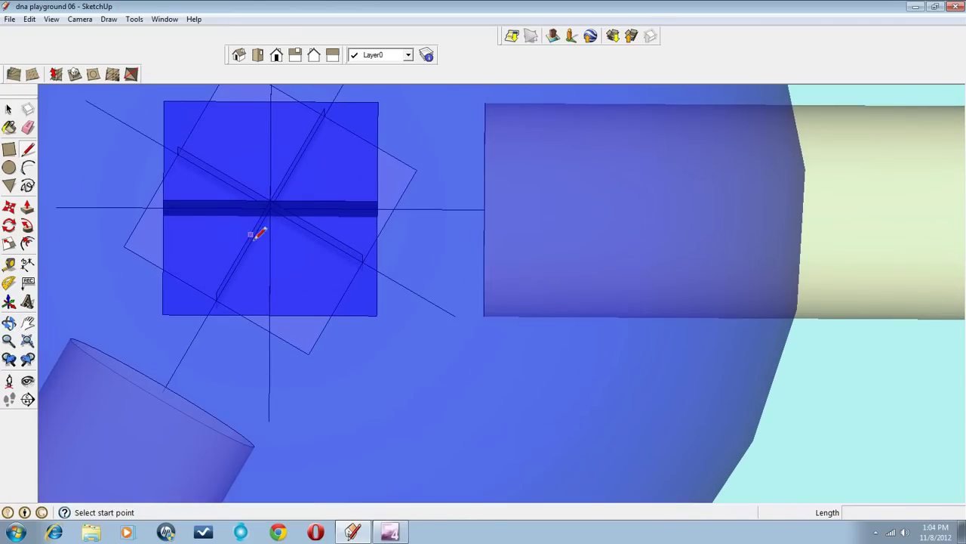
left_click(270, 205)
scroll(309, 235, "down", 3)
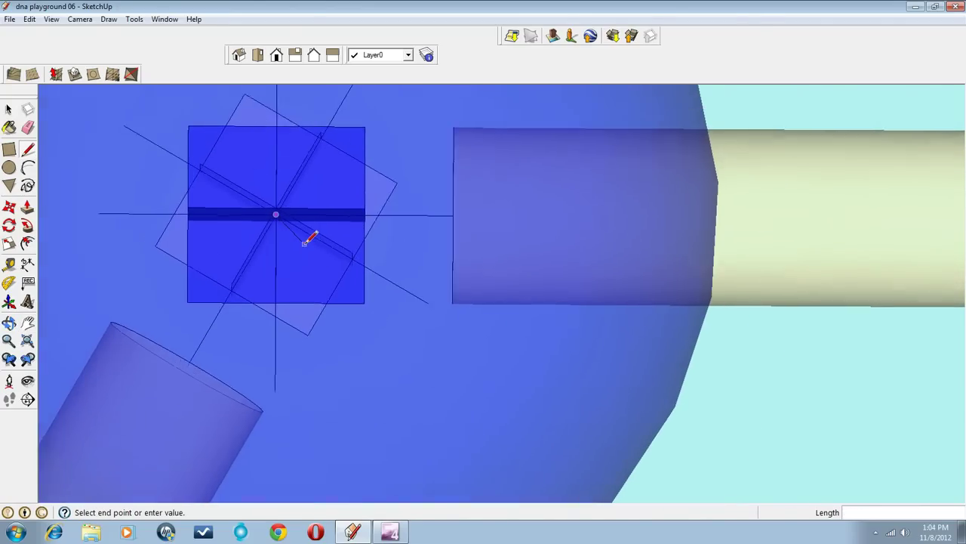
scroll(311, 240, "down", 5)
scroll(124, 285, "down", 3)
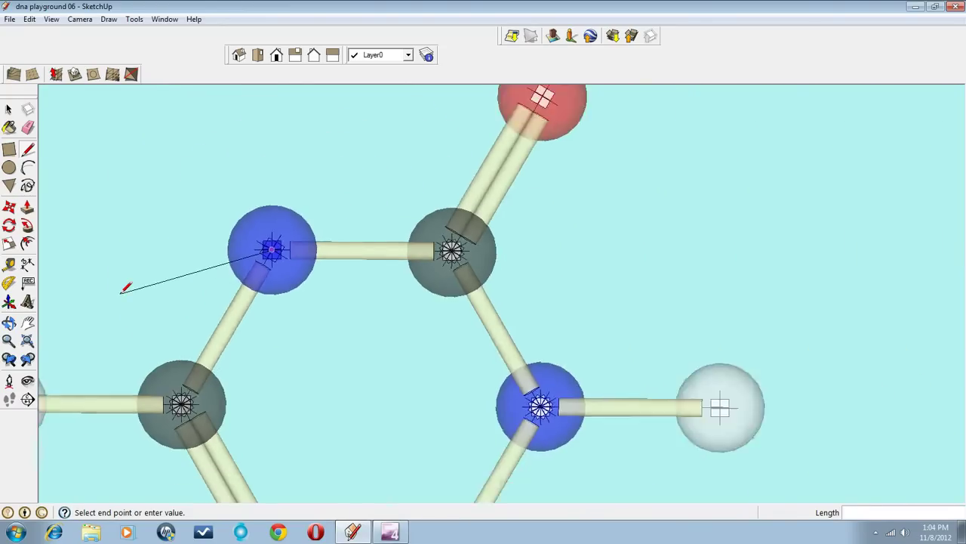
scroll(125, 286, "down", 2)
scroll(694, 345, "up", 6)
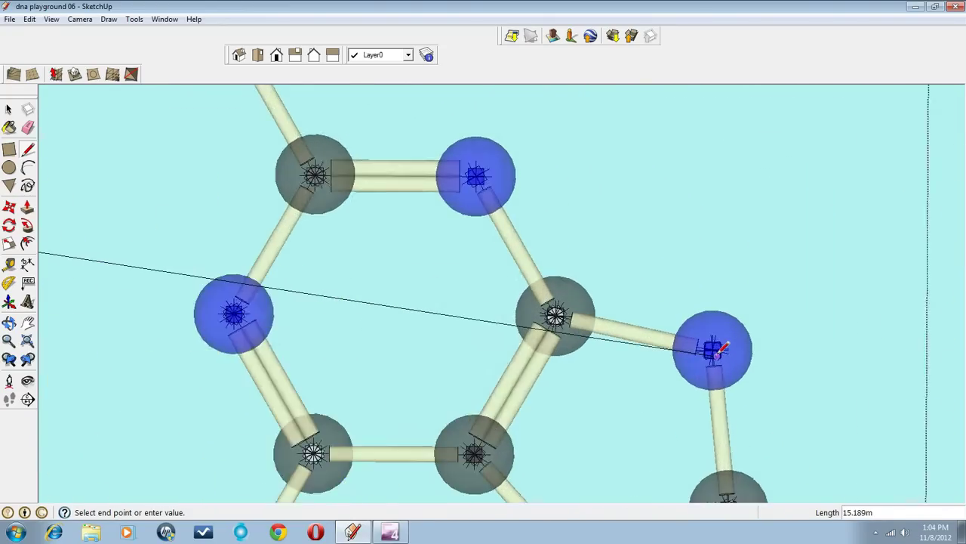
scroll(721, 345, "up", 8)
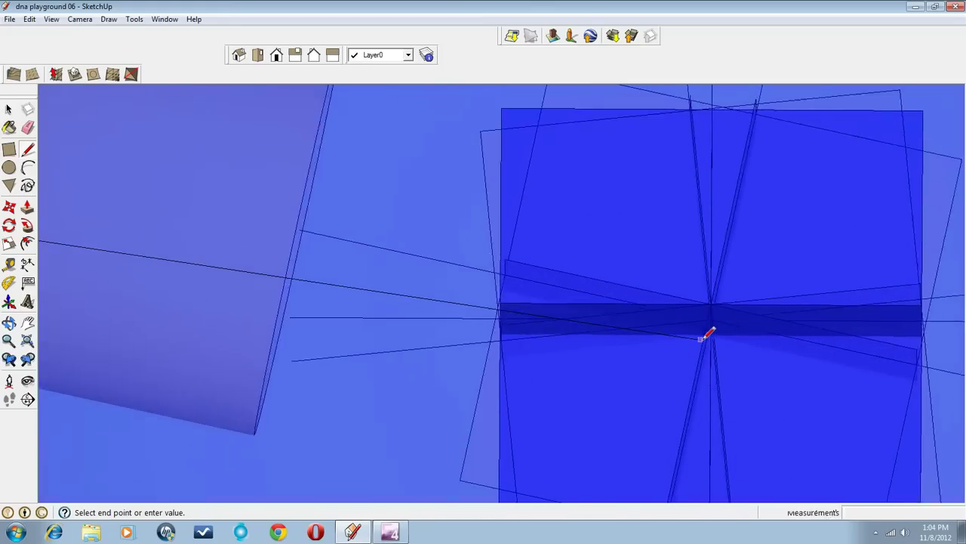
scroll(709, 333, "up", 4)
mouse_move(705, 328)
middle_mouse_down()
mouse_move(722, 335)
mouse_move(736, 325)
mouse_move(733, 335)
middle_mouse_up()
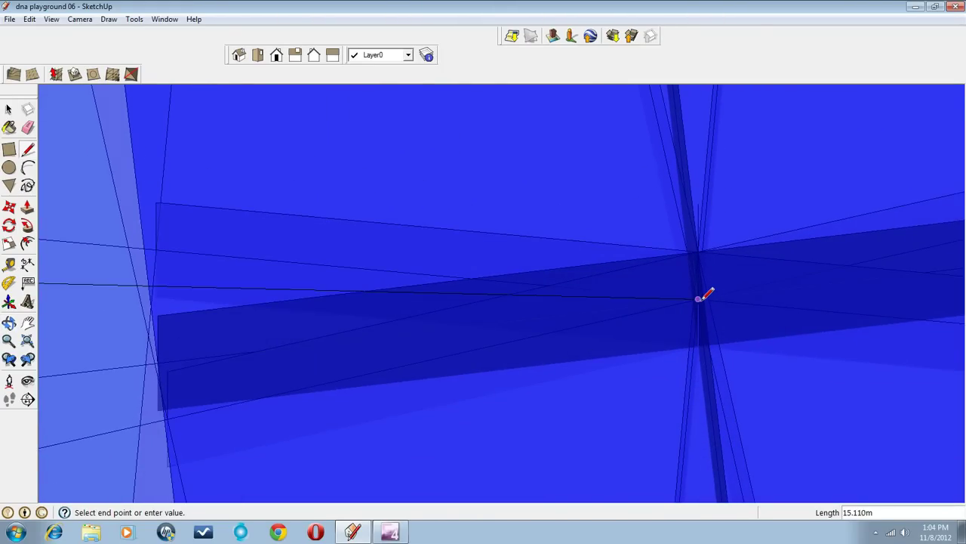
scroll(701, 297, "down", 8)
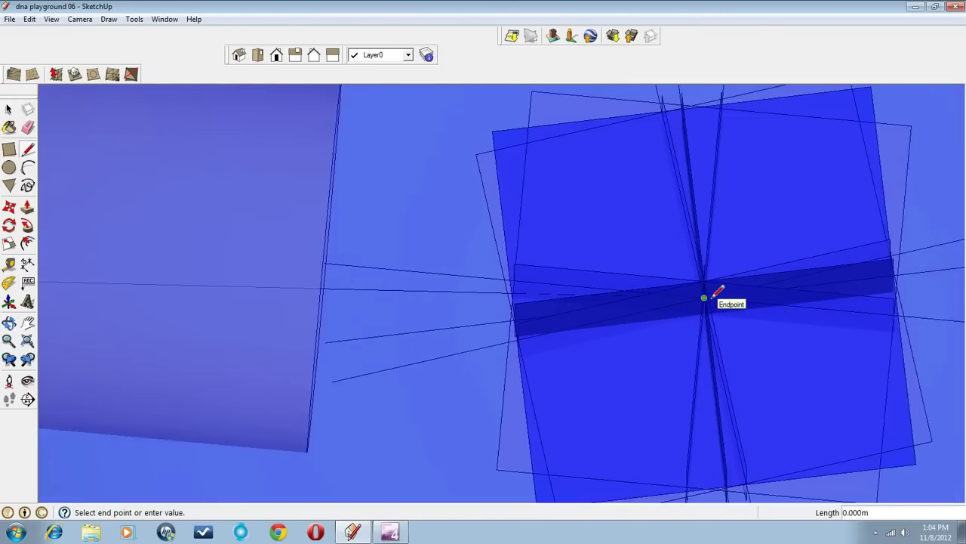
scroll(717, 296, "down", 10)
key("Escape")
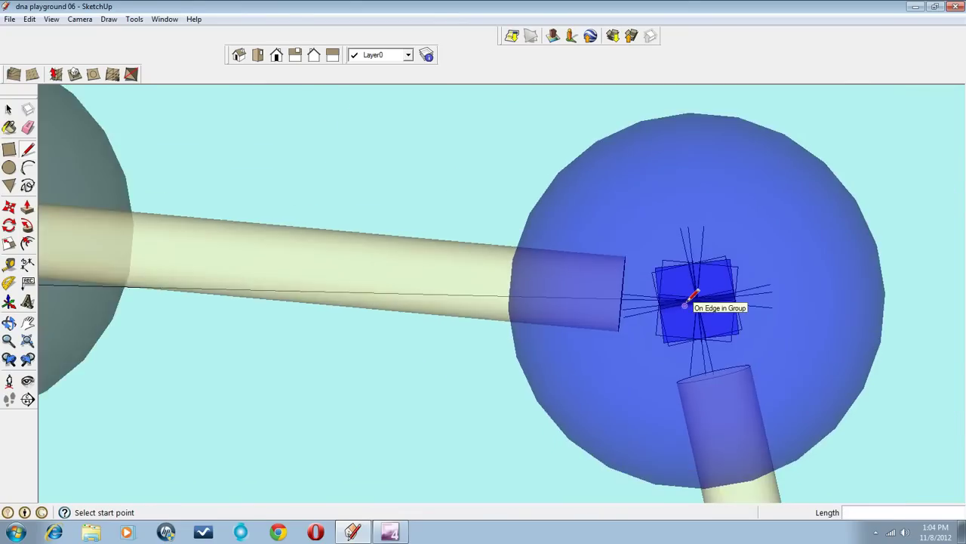
- Draw a vertical line about 1.73 m long upward from the midpoint of the line joining the two nitrogen centres
scroll(693, 300, "down", 10)
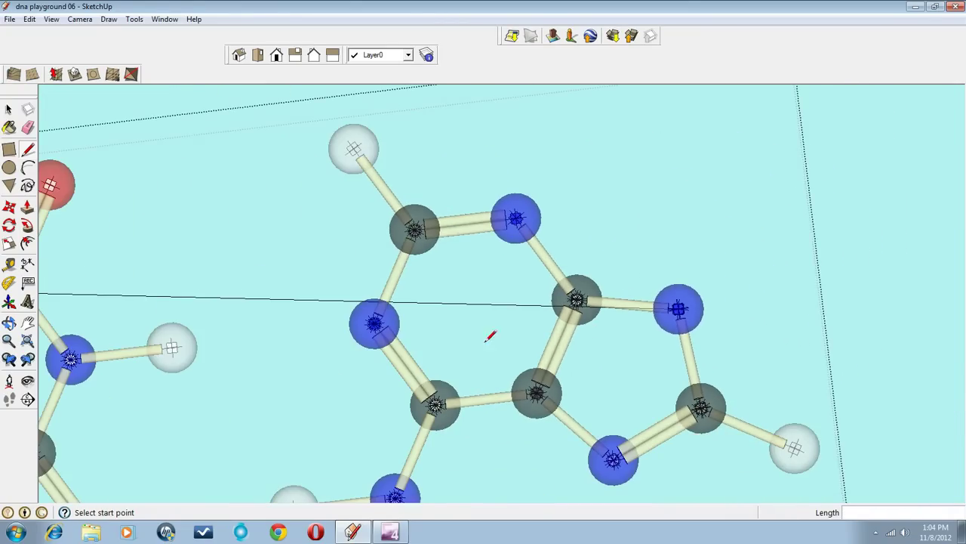
scroll(422, 357, "down", 2)
scroll(457, 347, "down", 4)
middle_click_drag(487, 343, 502, 395)
left_click_drag(502, 396, 482, 388)
key("l")
scroll(370, 300, "up", 4)
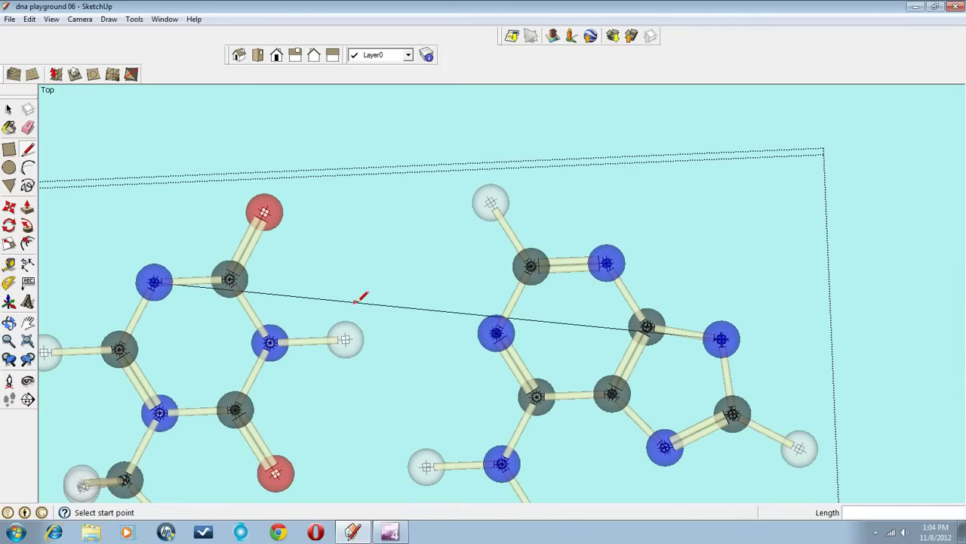
left_click(437, 309)
middle_click_drag(446, 309, 440, 173)
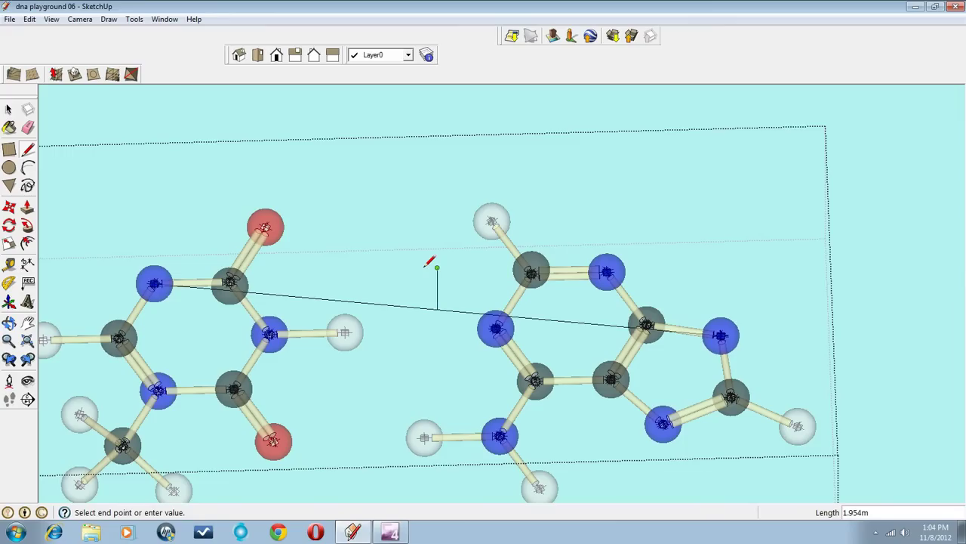
left_click(432, 265)
key("Escape")
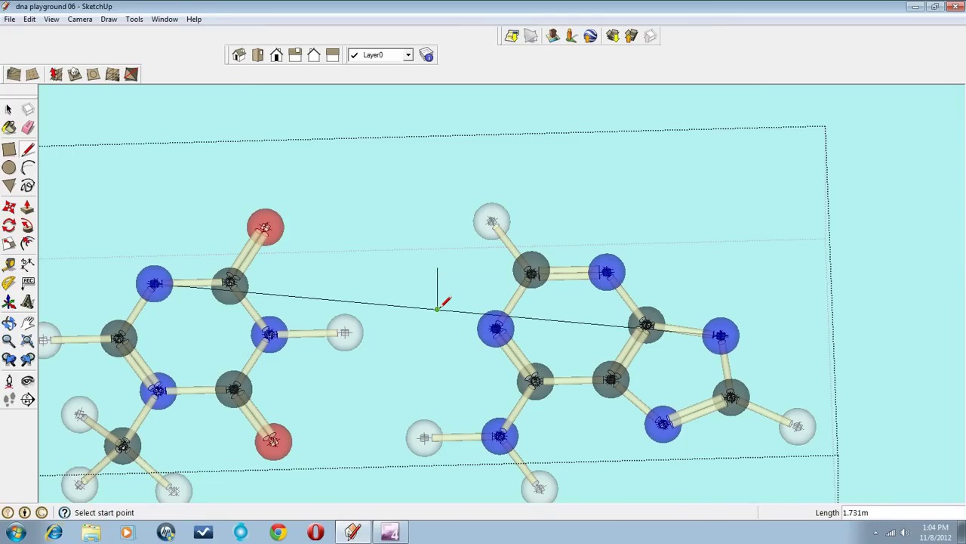
- Draw a vertical line downward from the midpoint of the nitrogen-to-nitrogen line, about as long as the one above
left_click(438, 308)
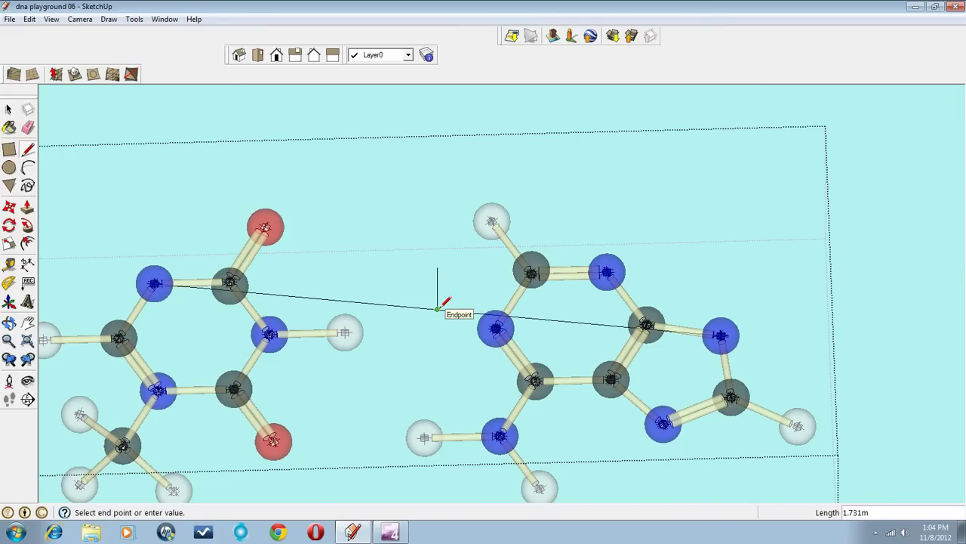
left_click(454, 347)
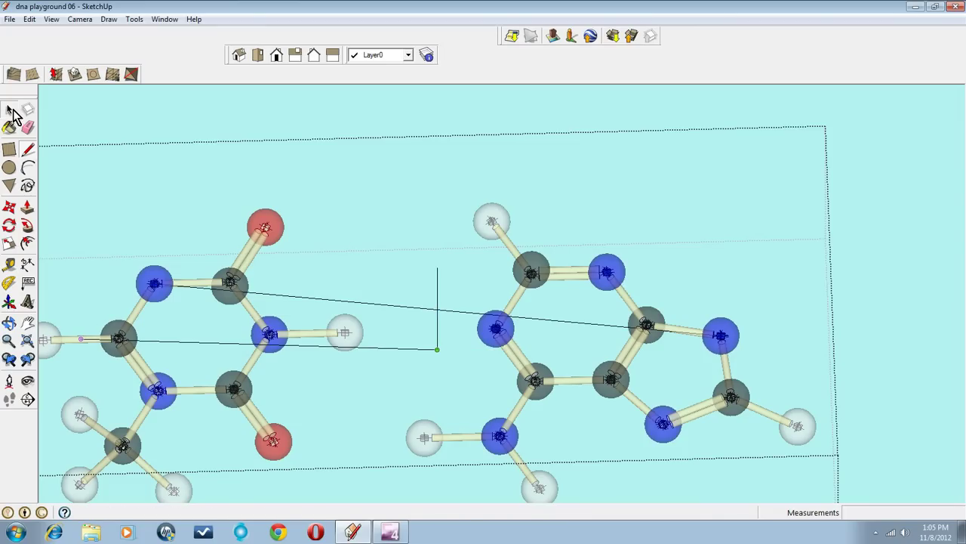
left_click(11, 111)
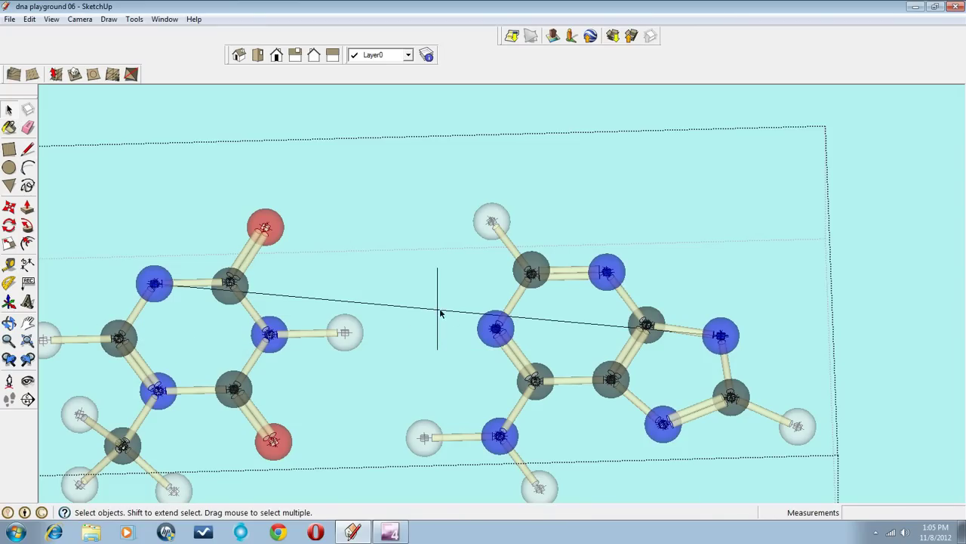
- Group the connected reference lines and stop editing the T–A base-pair group
left_click(437, 310)
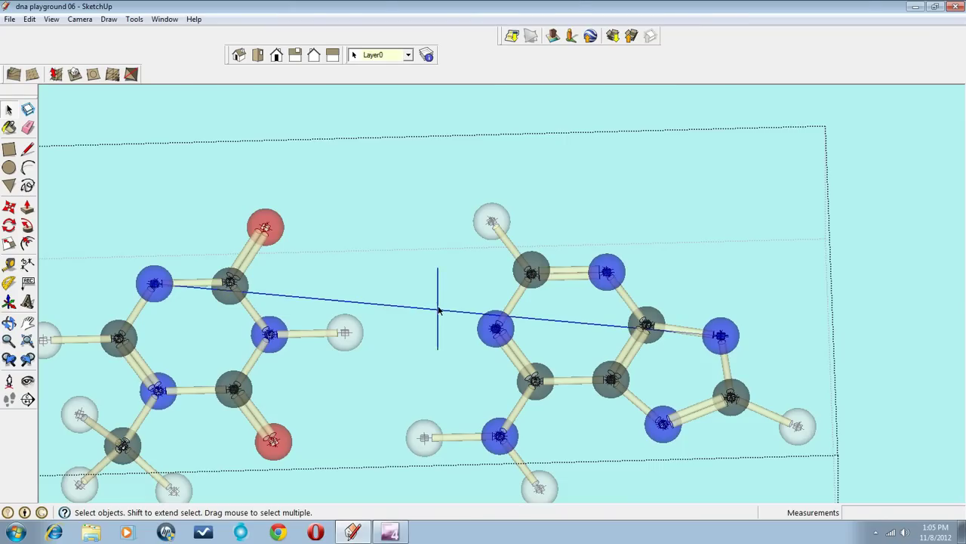
left_click(29, 19)
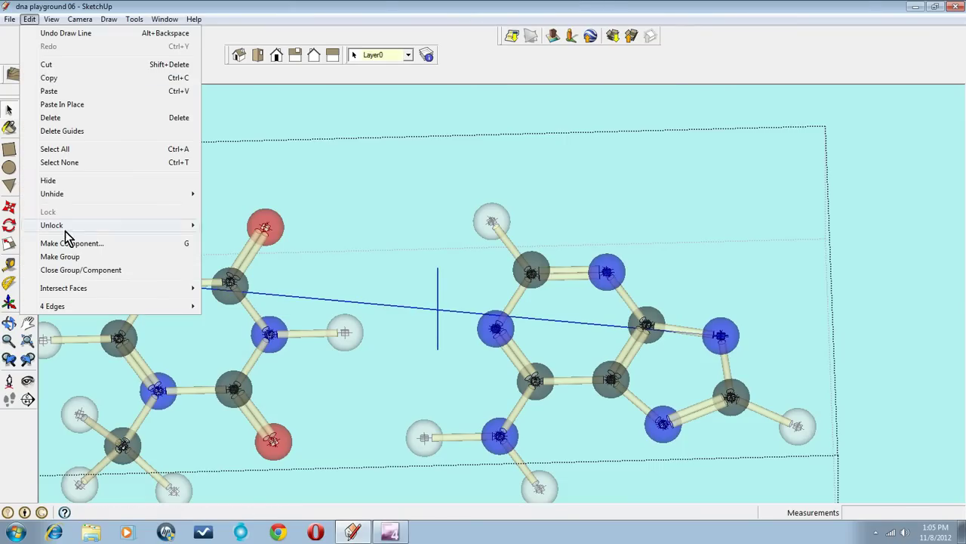
left_click(73, 254)
scroll(445, 188, "down", 5)
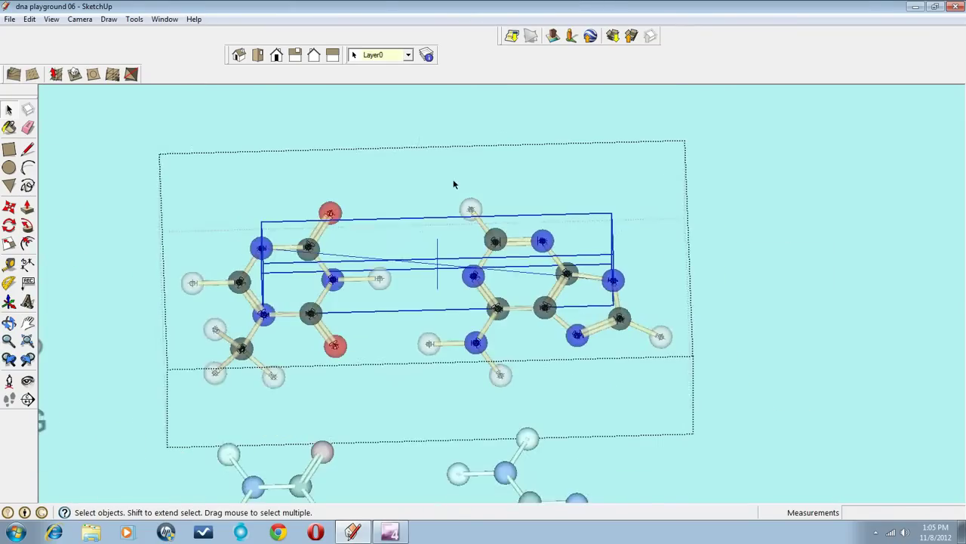
left_click(669, 286)
middle_click_drag(643, 259, 636, 300)
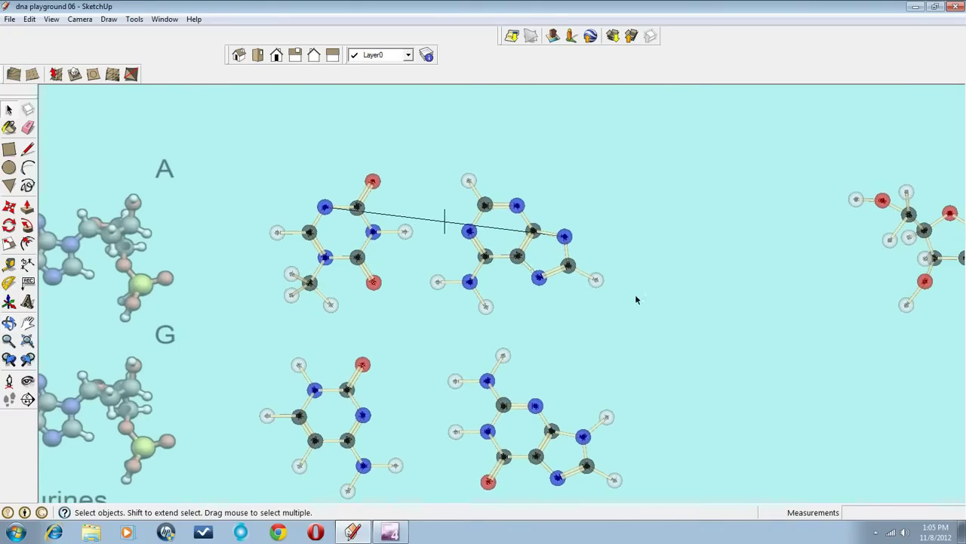
- Copy the T–A base-pair group and paste the copy just above the original
left_click(520, 257)
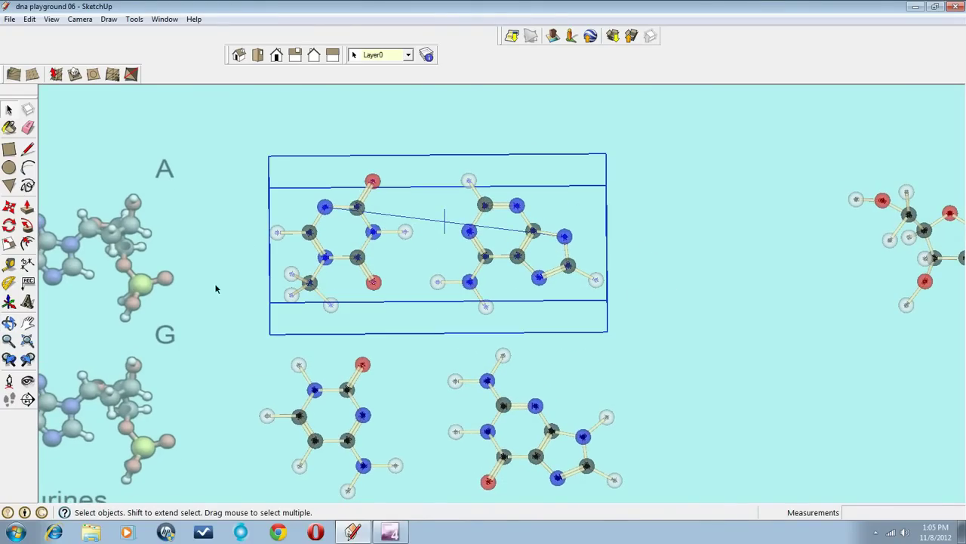
left_click(30, 19)
left_click(49, 78)
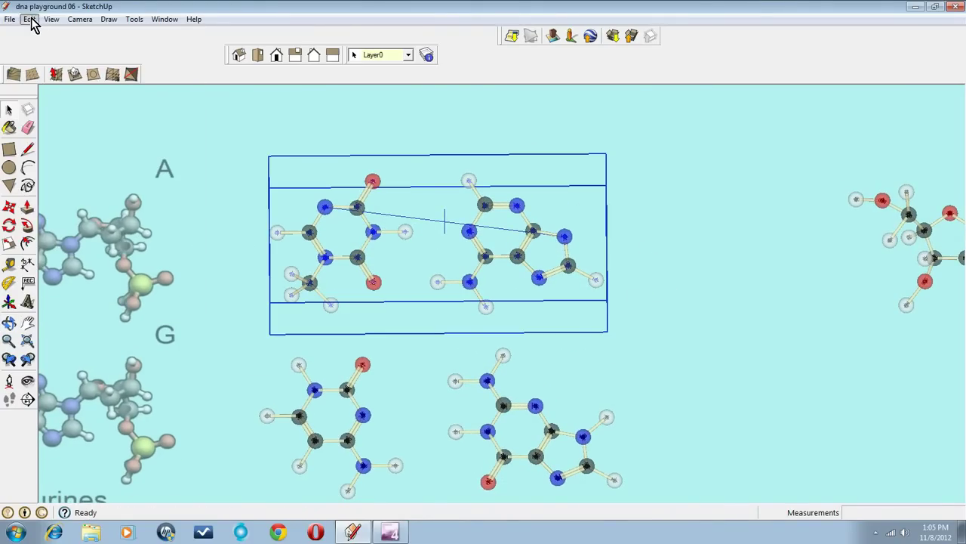
left_click(30, 18)
left_click(55, 92)
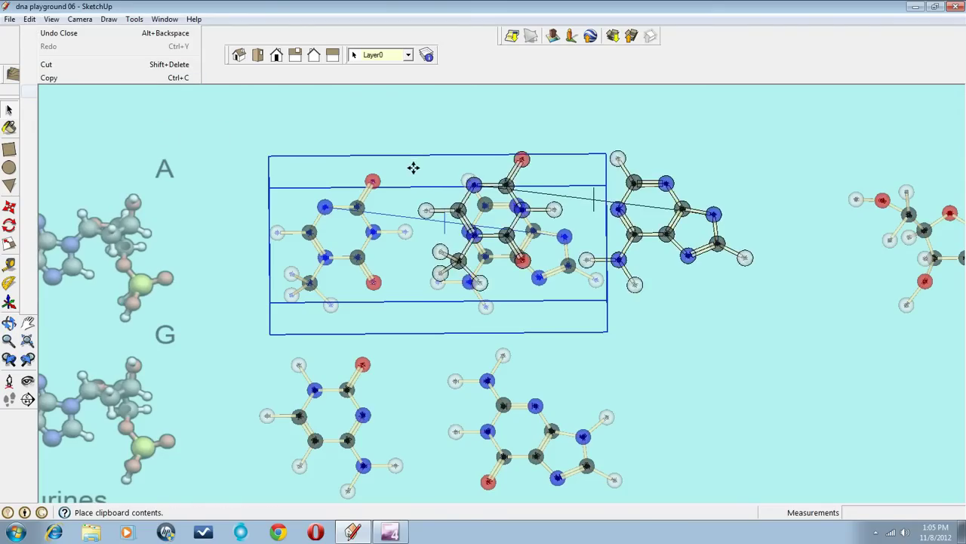
left_click(280, 138)
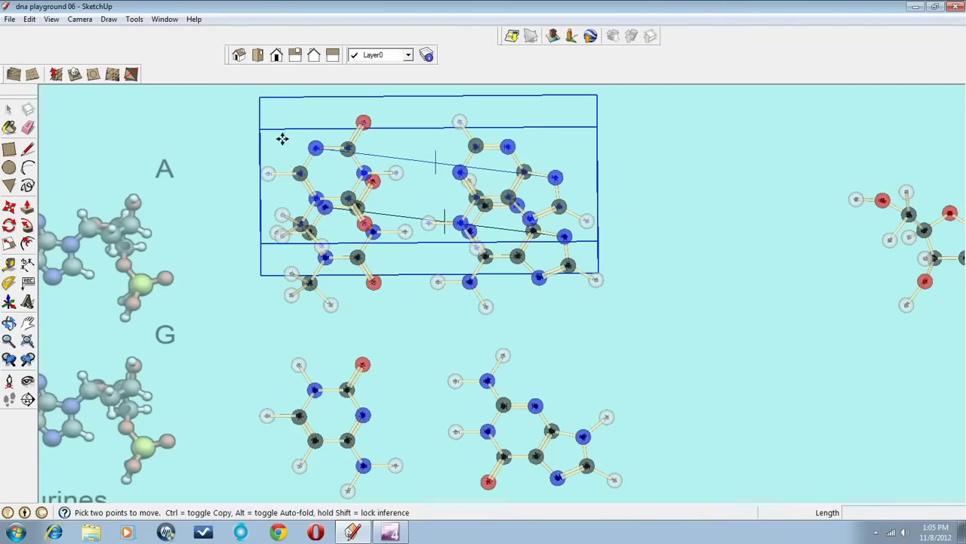
- Move the copy by its vertical line's lower end onto the upper end of the original pair's vertical line
left_click(442, 186)
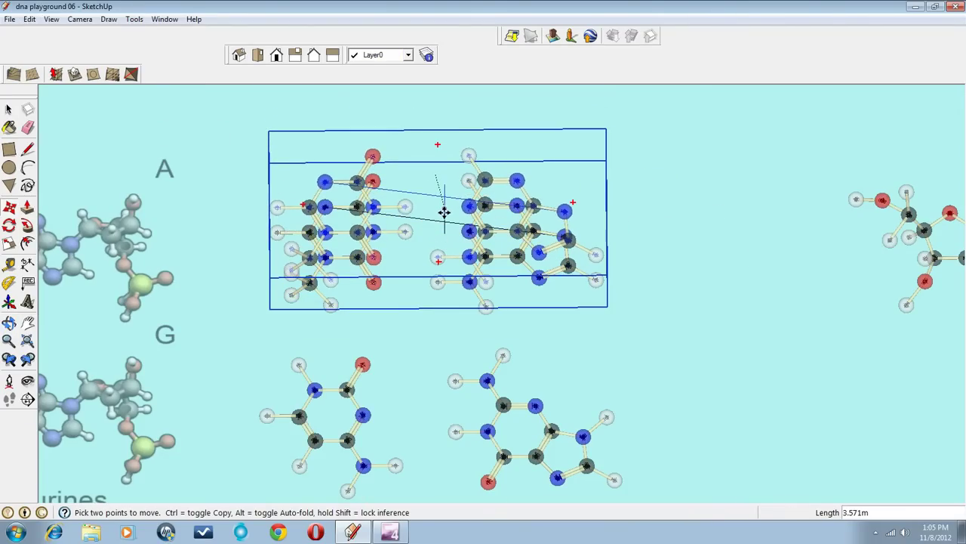
left_click(459, 282)
middle_click_drag(459, 282, 446, 190)
scroll(446, 190, "down", 2)
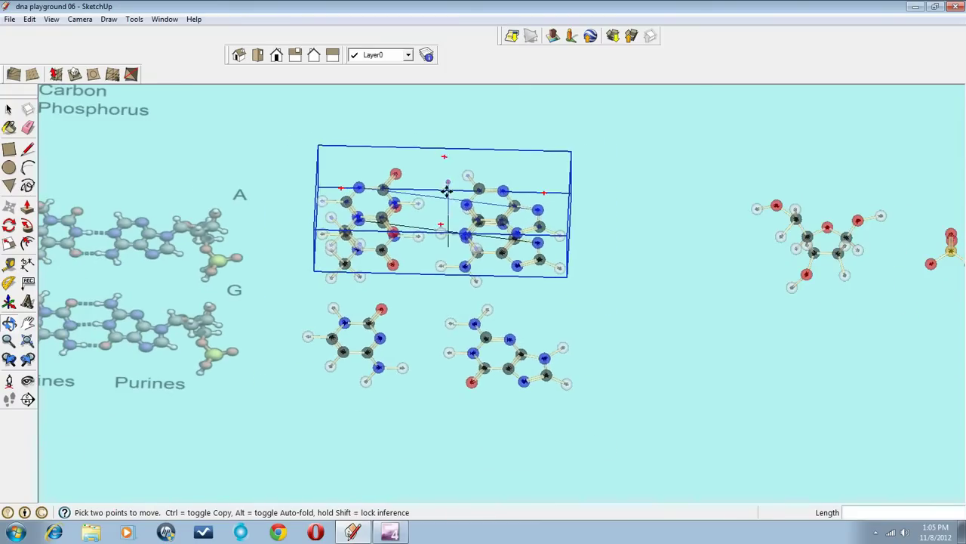
middle_click_drag(446, 234, 446, 257)
- Examine the two stacked T–A pairs and how their vertical reference lines meet
left_click(27, 323)
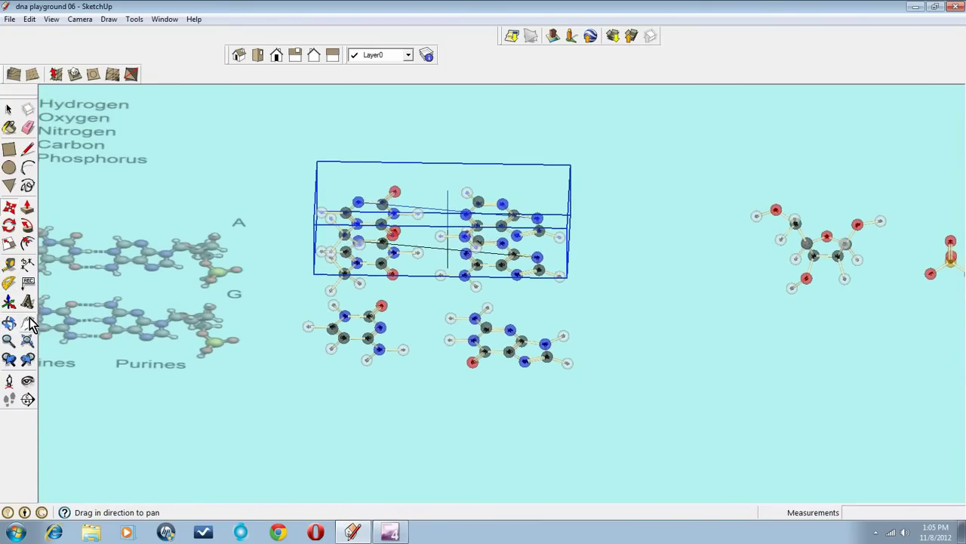
left_click_drag(383, 185, 358, 235)
middle_click_drag(416, 289, 414, 329)
scroll(413, 302, "up", 3)
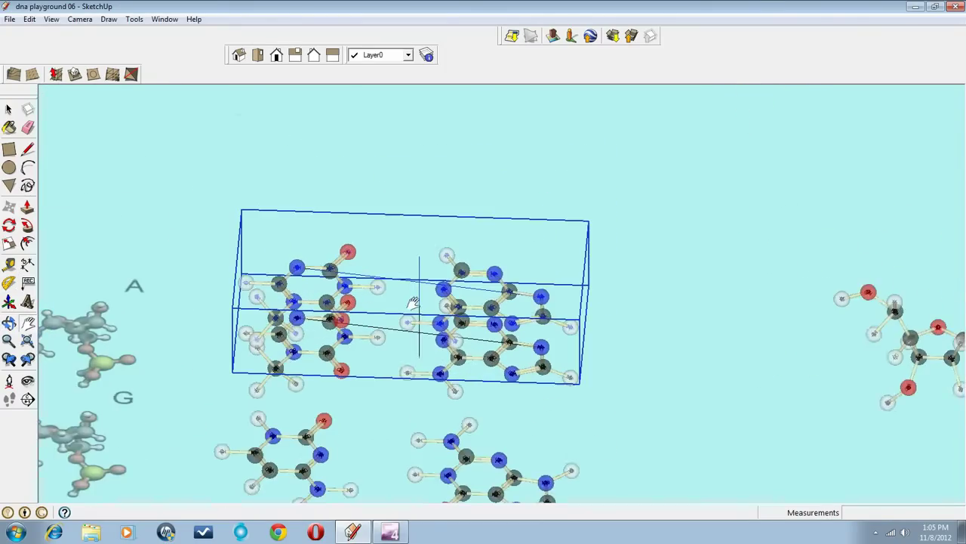
middle_click_drag(421, 293, 470, 350)
scroll(424, 283, "down", 1)
scroll(424, 284, "down", 1)
scroll(452, 297, "down", 2)
scroll(453, 297, "up", 3)
scroll(462, 306, "up", 1)
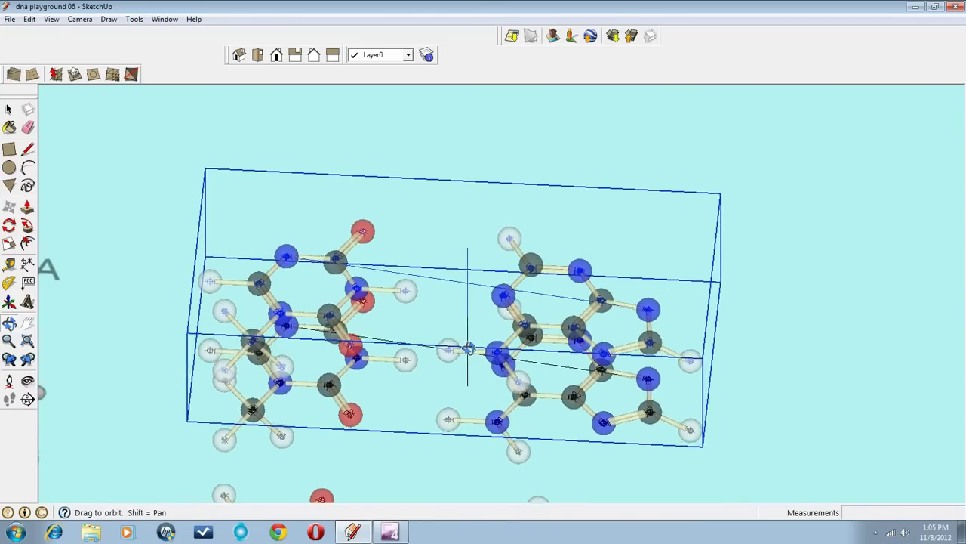
scroll(472, 347, "down", 1)
middle_click_drag(471, 292, 475, 322)
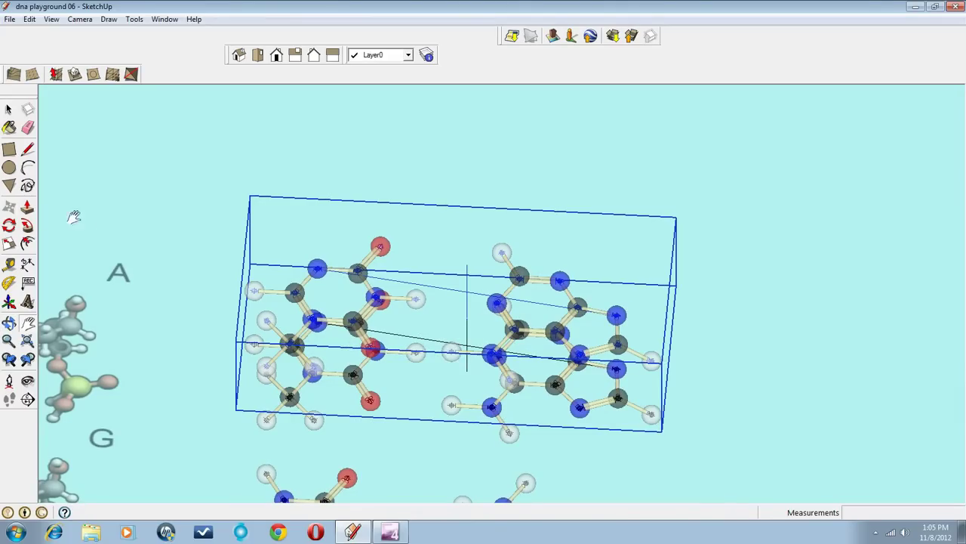
left_click(9, 208)
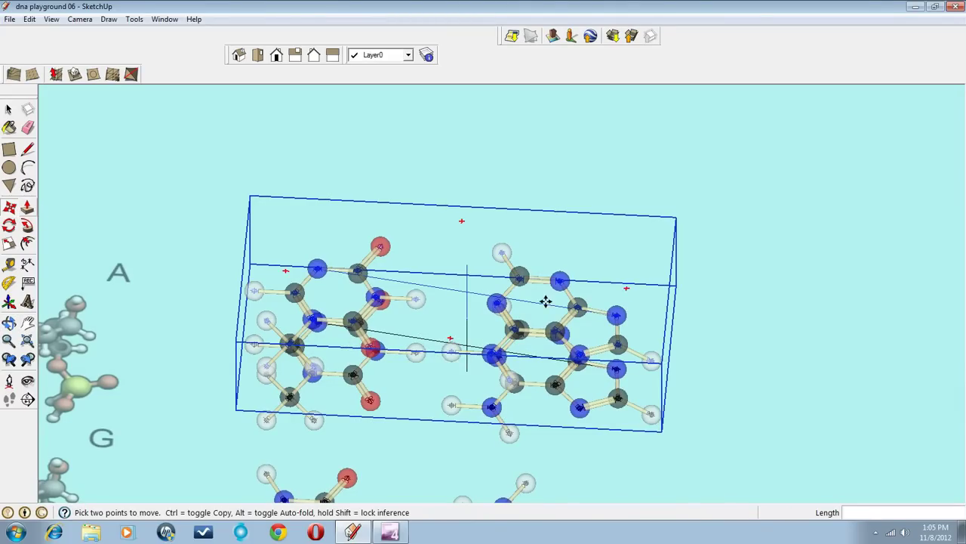
left_click(626, 287)
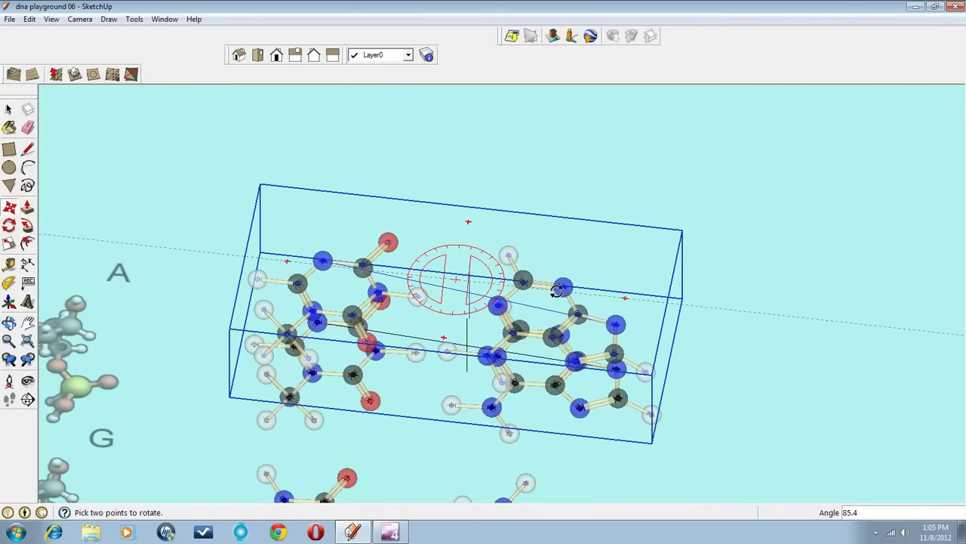
left_click(559, 286)
- Turn off the X-ray face style so the atoms are displayed solid
middle_click_drag(463, 391, 455, 365)
middle_click_drag(536, 410, 492, 419)
left_click(28, 322)
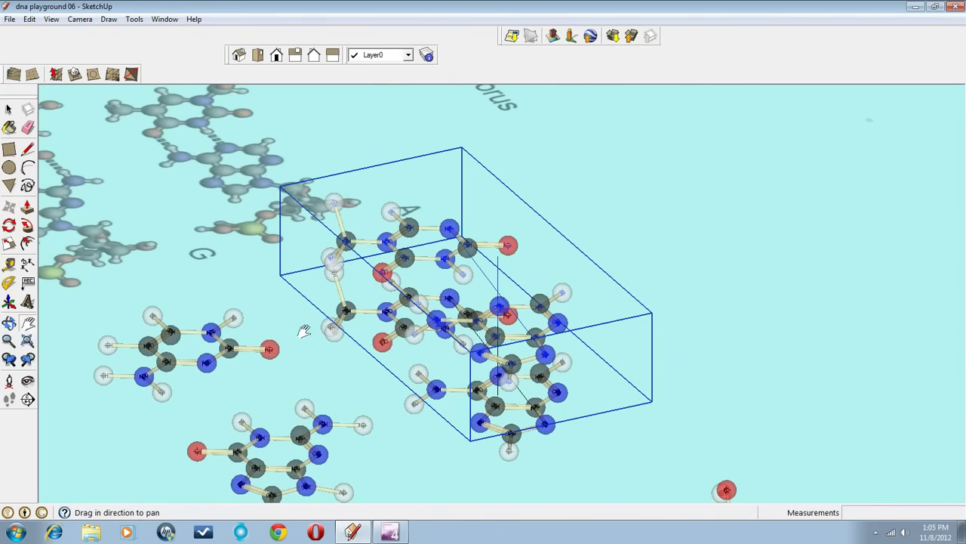
left_click_drag(434, 377, 568, 378)
middle_click_drag(569, 377, 564, 375)
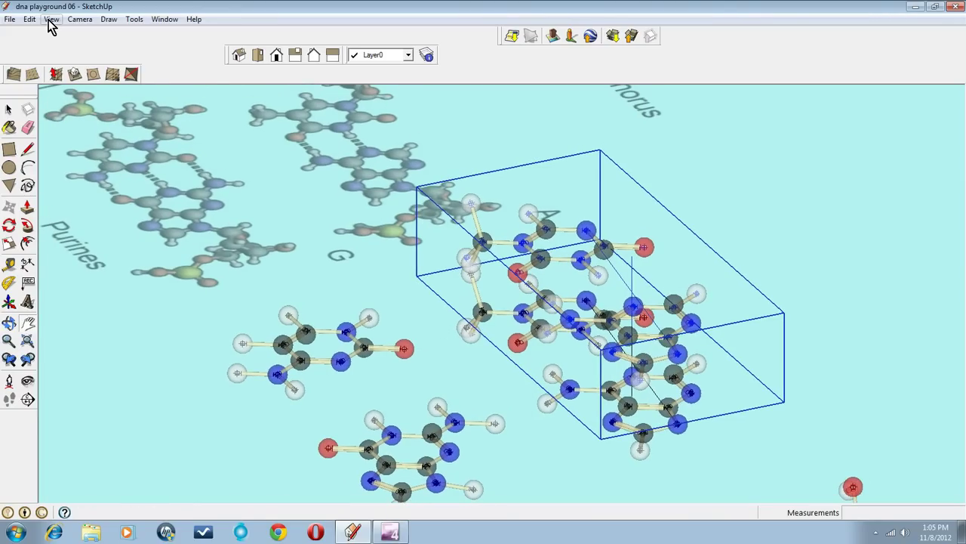
left_click(50, 21)
mouse_move(87, 180)
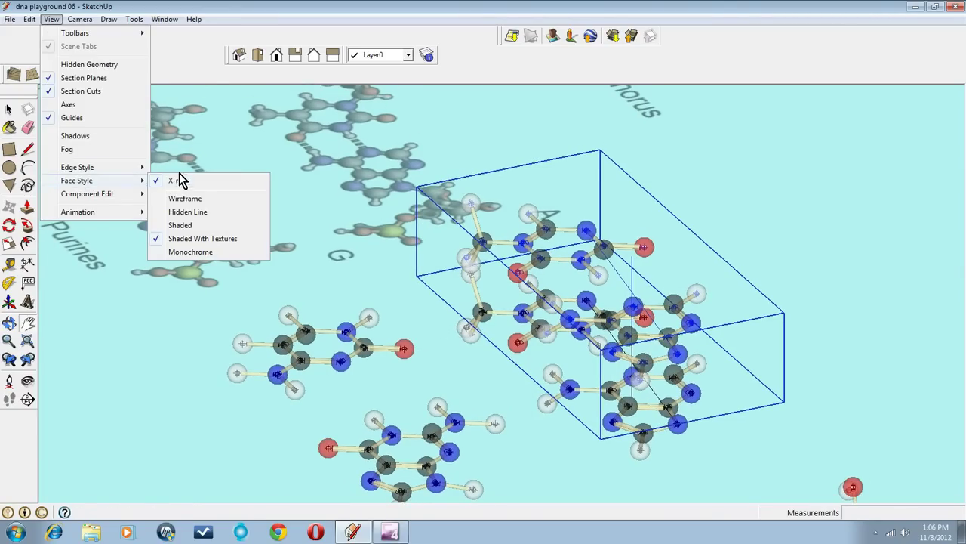
left_click(186, 180)
- Examine the solid stacked T–A pairs from the end and the front, including the nitrogen atoms on the five-sided rings
middle_click_drag(395, 288, 348, 263)
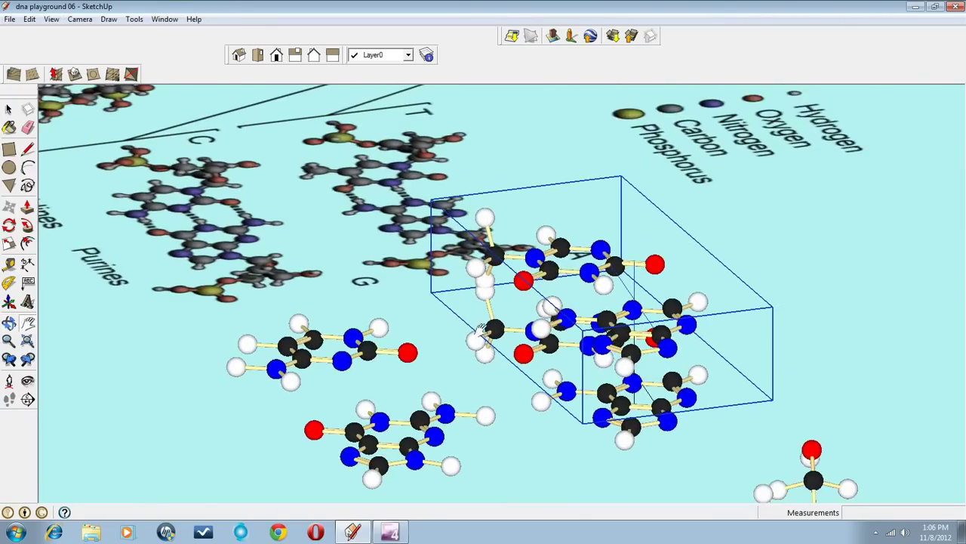
scroll(482, 330, "up", 2)
middle_click_drag(516, 322, 835, 374)
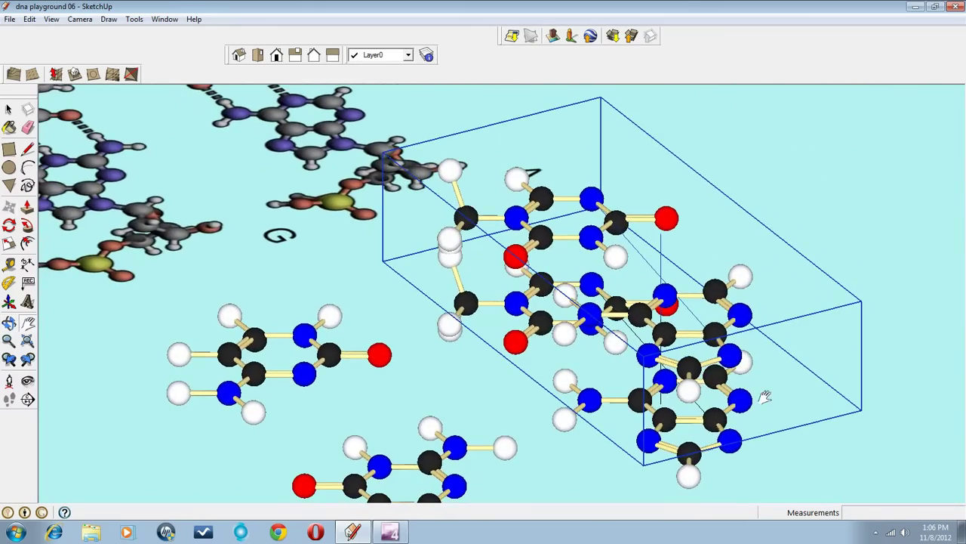
middle_click_drag(771, 433, 739, 413)
scroll(723, 397, "up", 2)
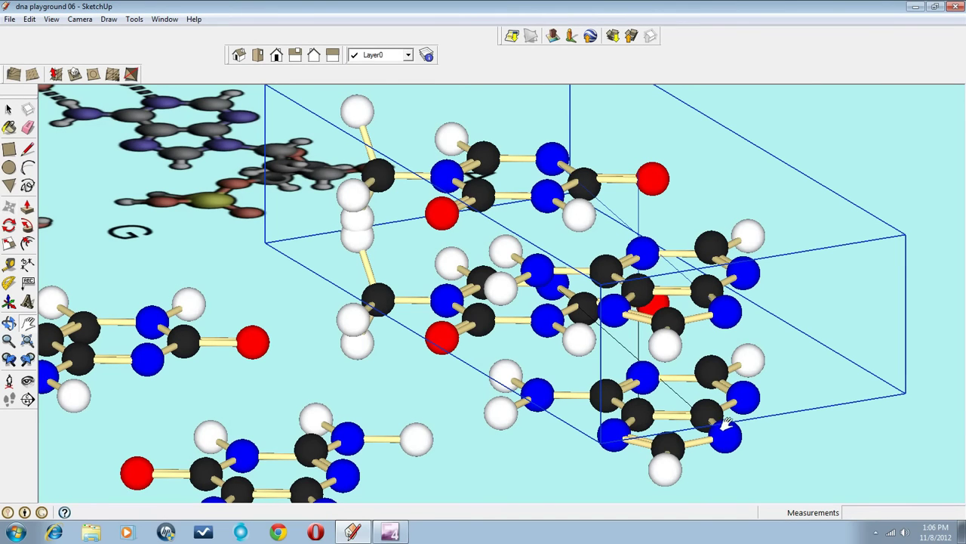
scroll(639, 321, "down", 2)
middle_click_drag(528, 335, 715, 345)
middle_click_drag(554, 308, 543, 325)
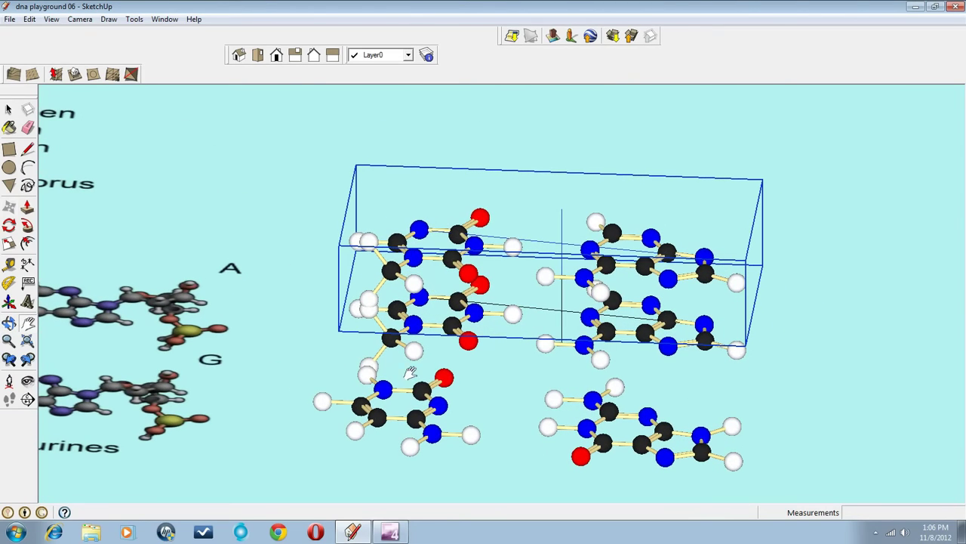
- Rotate the upper T–A pair half a turn about its vertical centre axis so its A molecule lies above the lower T
left_click(9, 206)
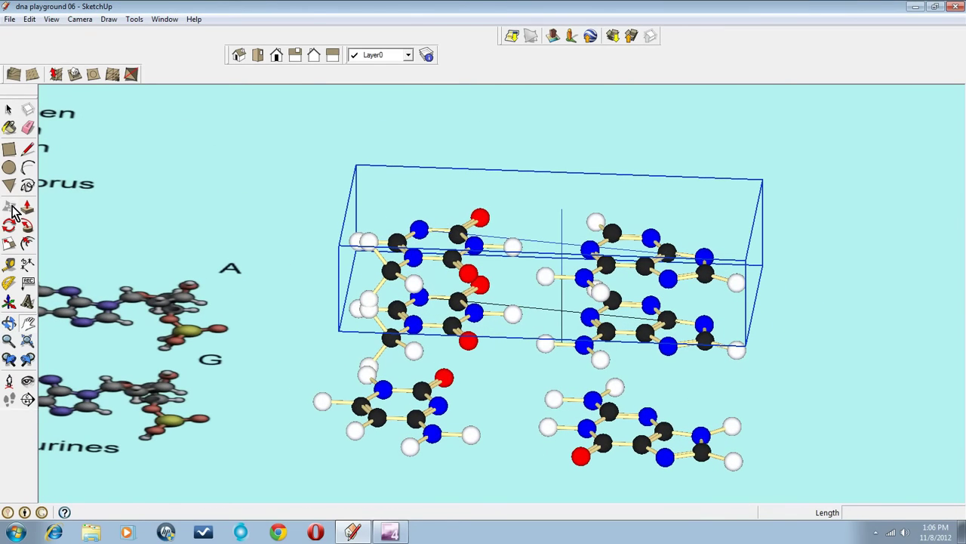
left_click(378, 289)
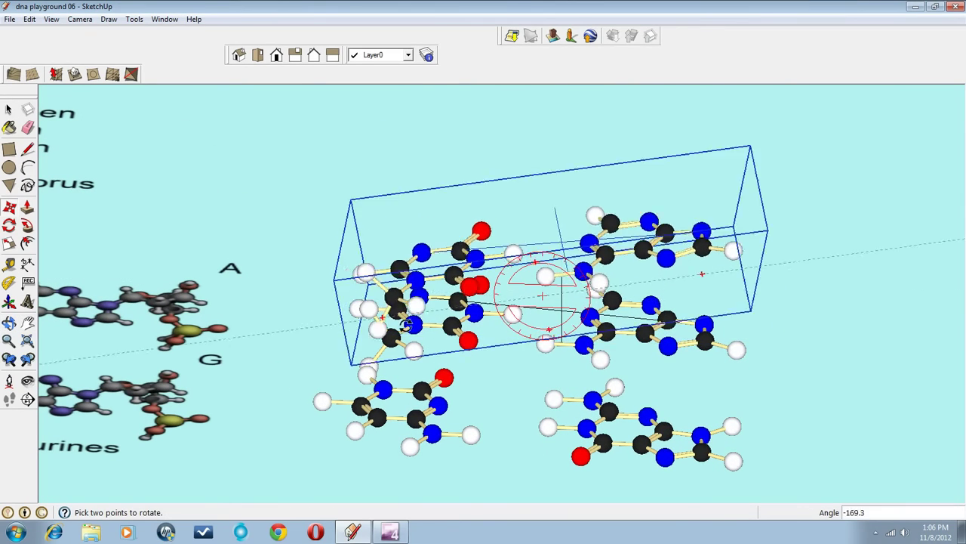
left_click(592, 296)
- Examine the end nitrogen atoms and reference lines of the rotated upper pair against the lower pair from several sides
middle_click_drag(689, 329, 623, 427)
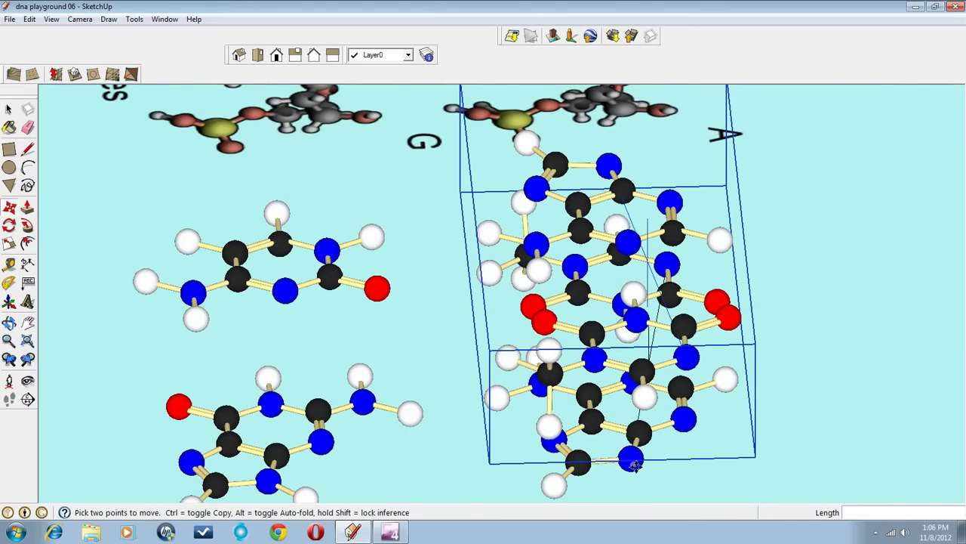
scroll(636, 466, "up", 2)
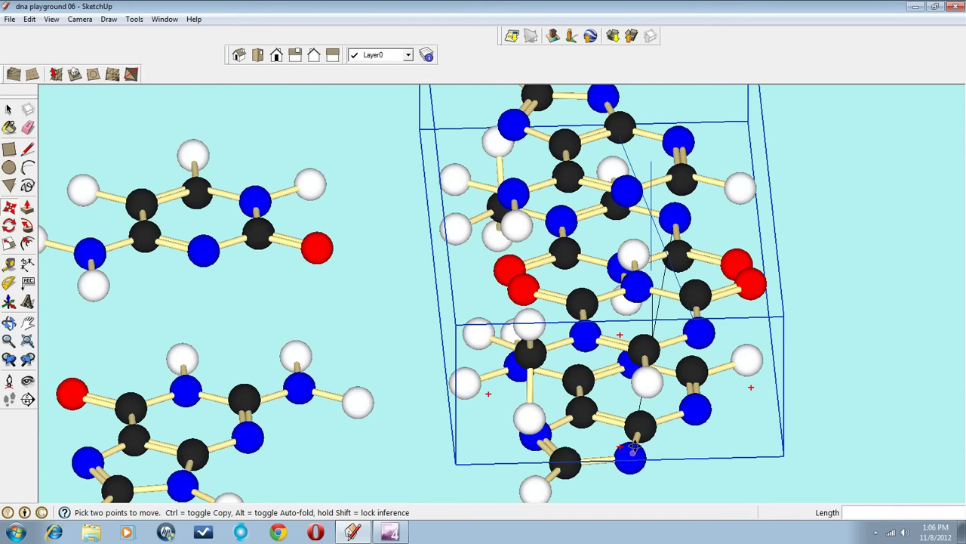
middle_click_drag(613, 438, 654, 319)
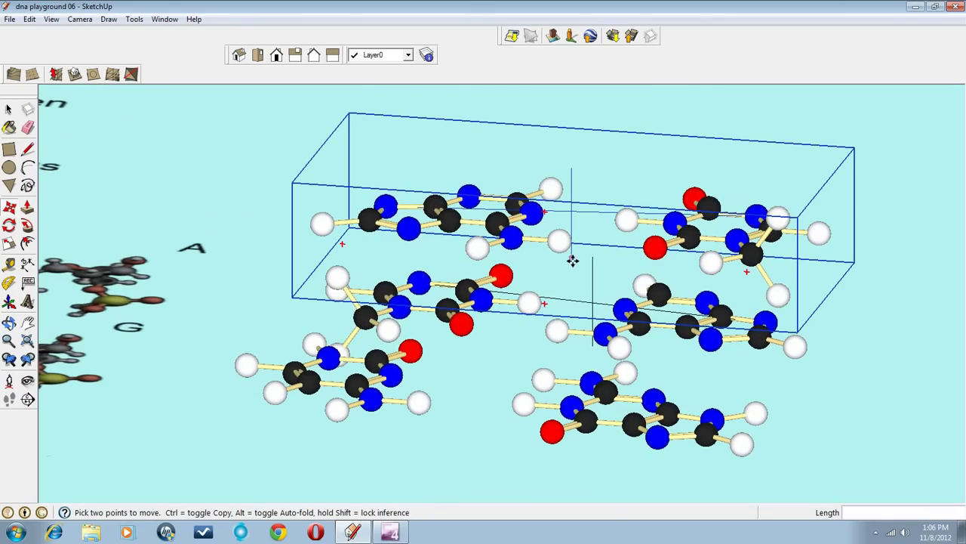
middle_click_drag(573, 261, 504, 361)
scroll(758, 374, "up", 2)
middle_click_drag(758, 374, 750, 400)
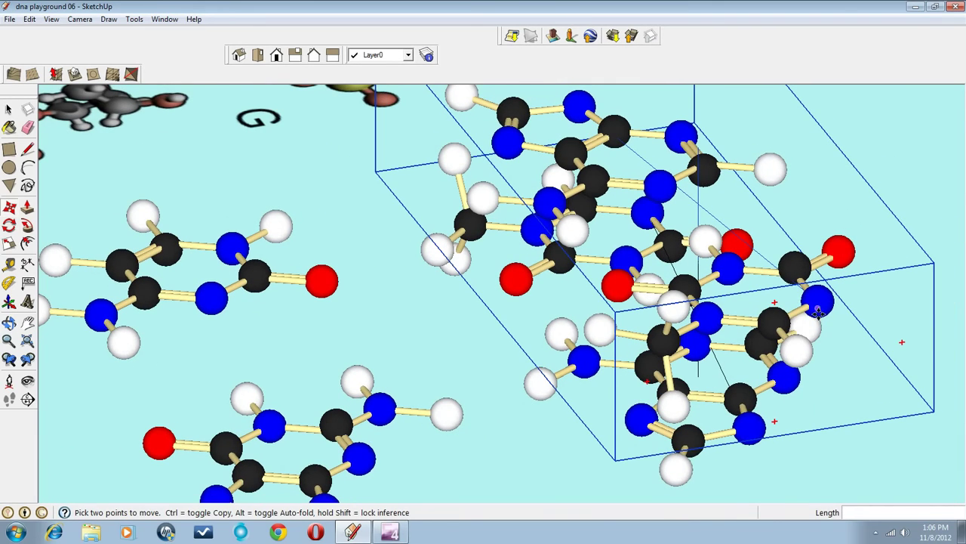
middle_click_drag(725, 364, 615, 332)
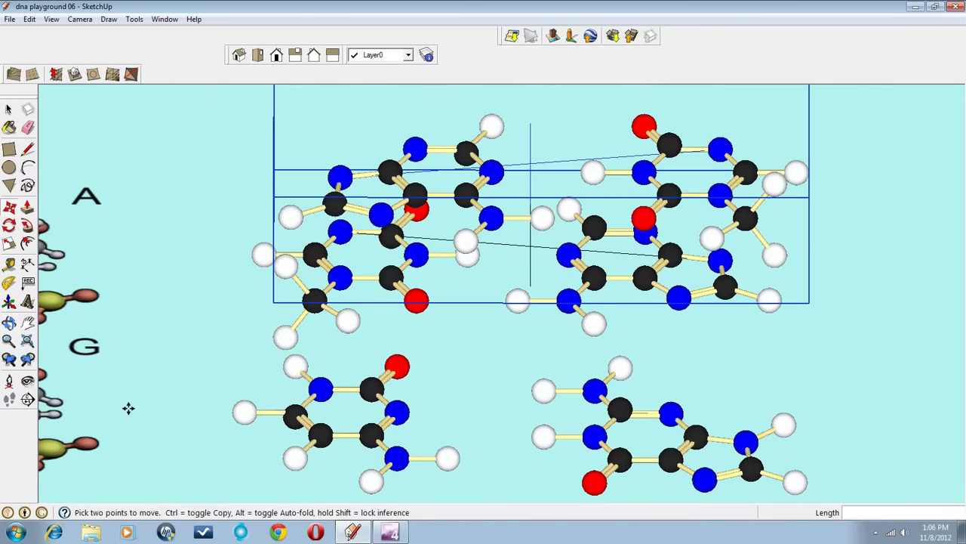
left_click(27, 322)
left_click_drag(487, 287, 431, 373)
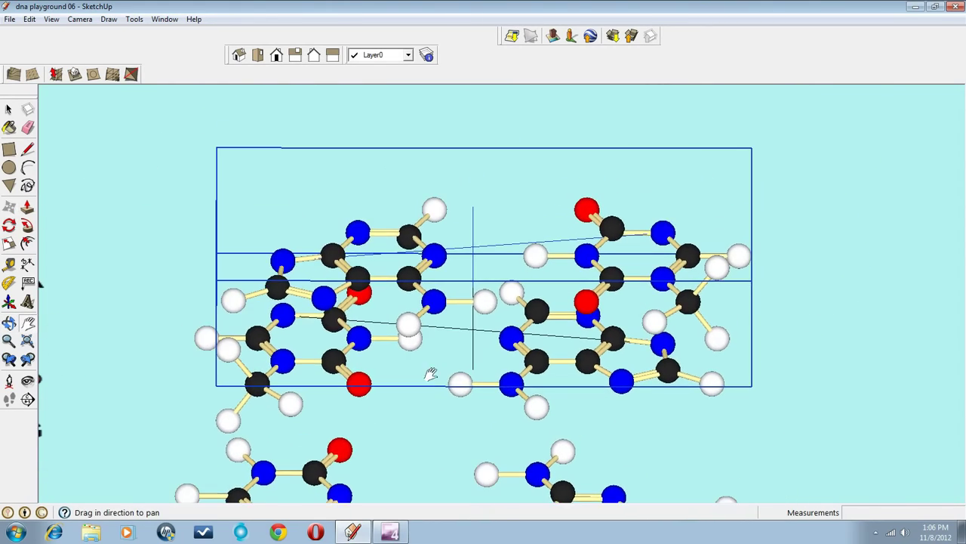
middle_click_drag(523, 322, 509, 377)
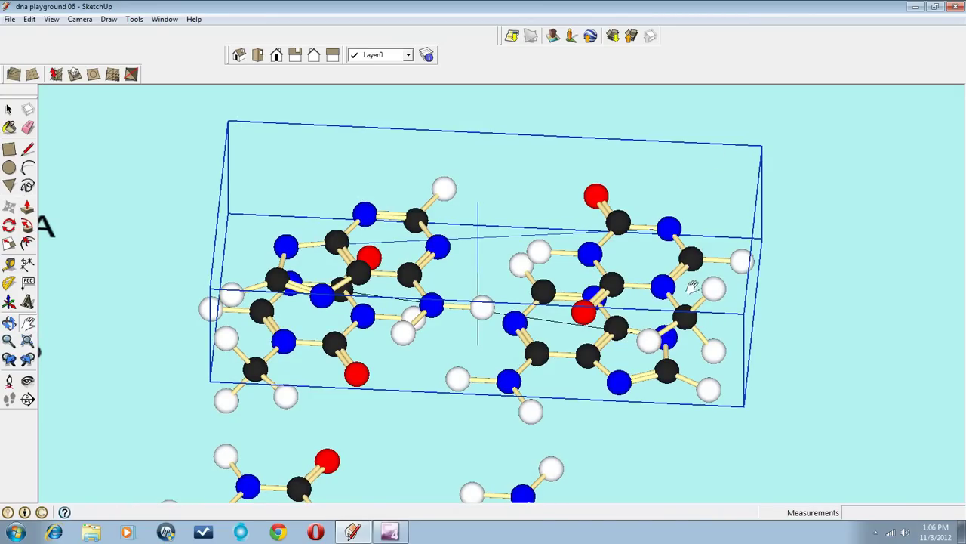
- Delete the upper T–A pair and select the remaining lower pair
middle_click_drag(549, 357, 474, 300)
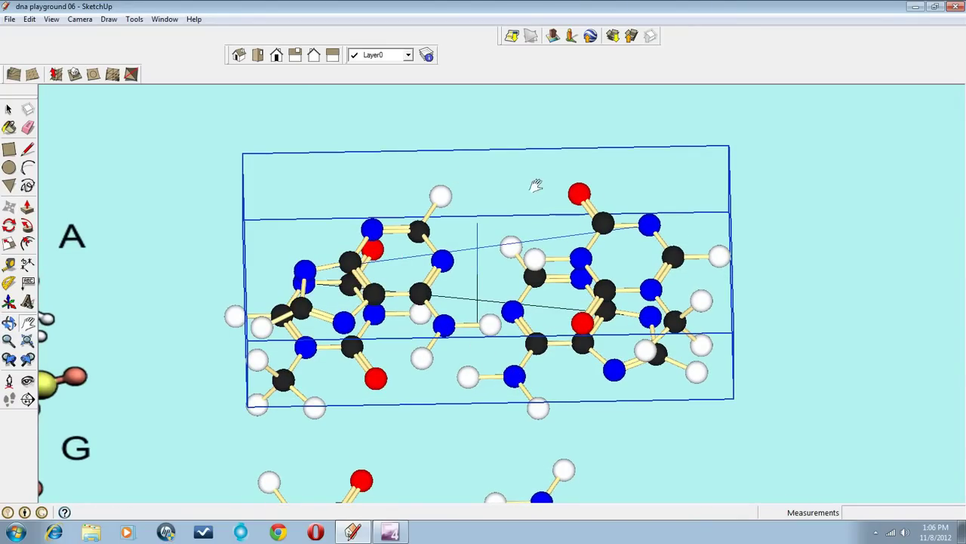
mouse_move(492, 263)
middle_mouse_down()
mouse_move(524, 302)
mouse_move(505, 267)
middle_mouse_up()
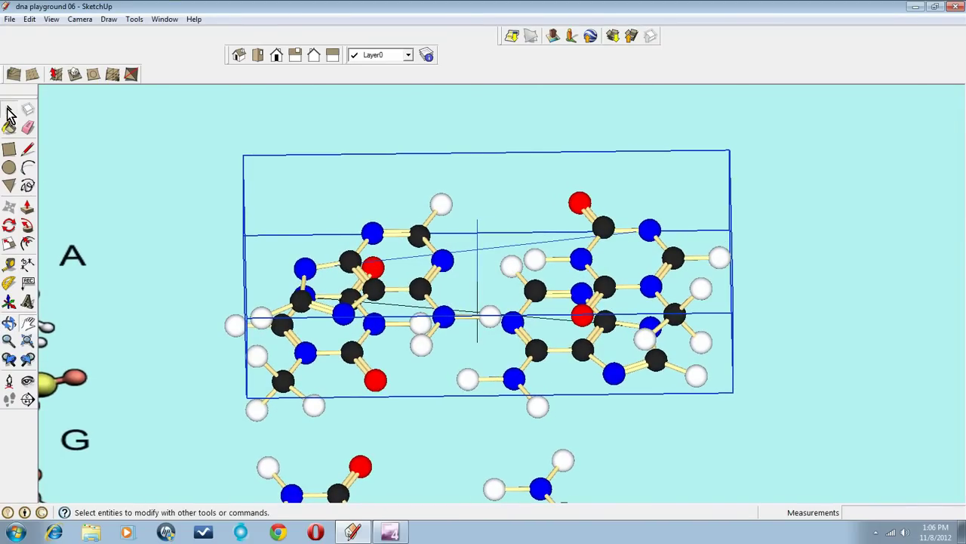
left_click(9, 110)
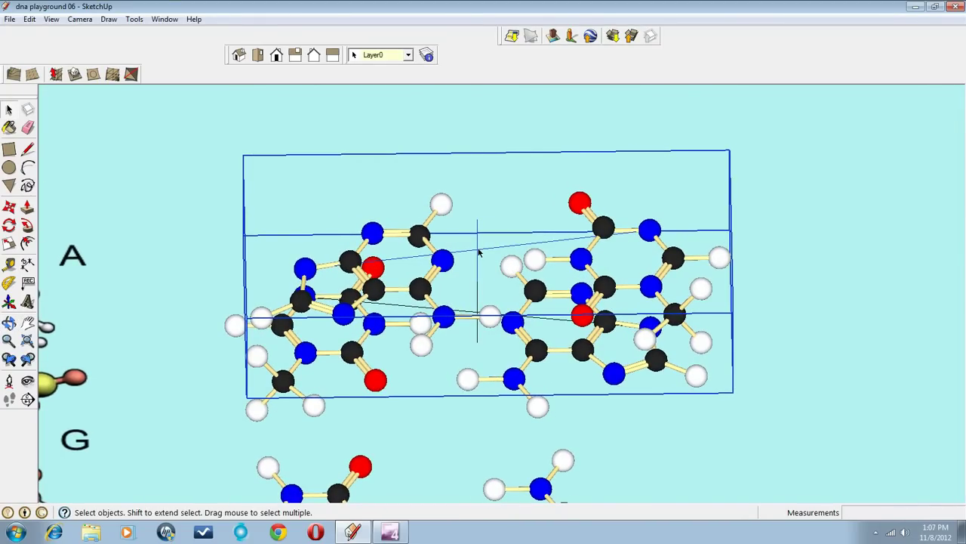
key("Delete")
middle_click_drag(435, 342, 494, 355)
left_click(473, 316)
scroll(474, 304, "up", 1)
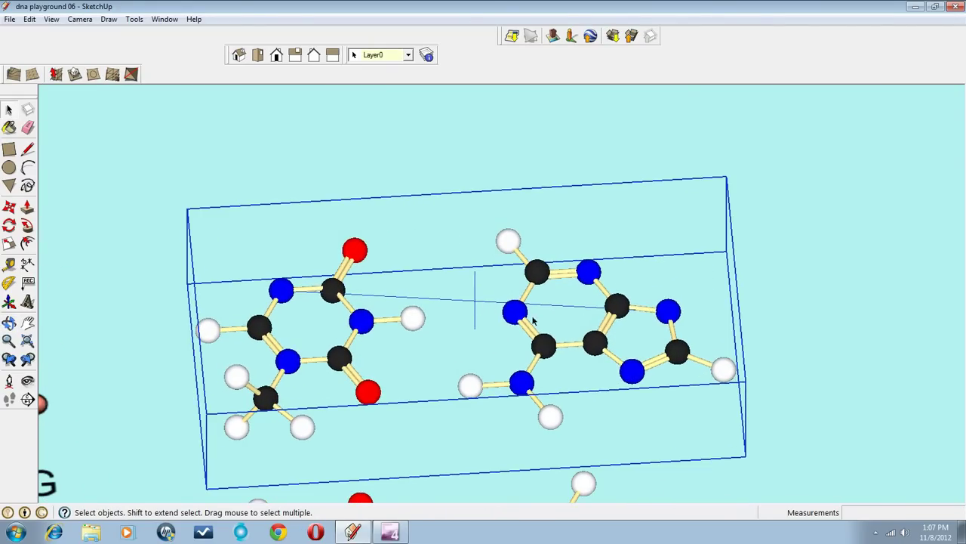
- Rotate the remaining T–A pair about 8 degrees around its midpoint so its long reference line runs parallel to the horizontal axis
middle_click_drag(533, 321, 450, 333)
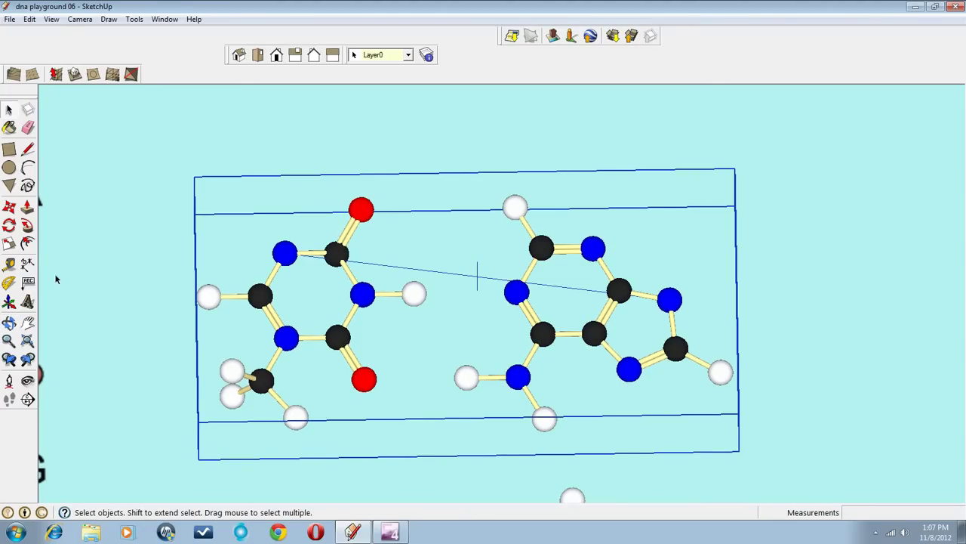
left_click(9, 225)
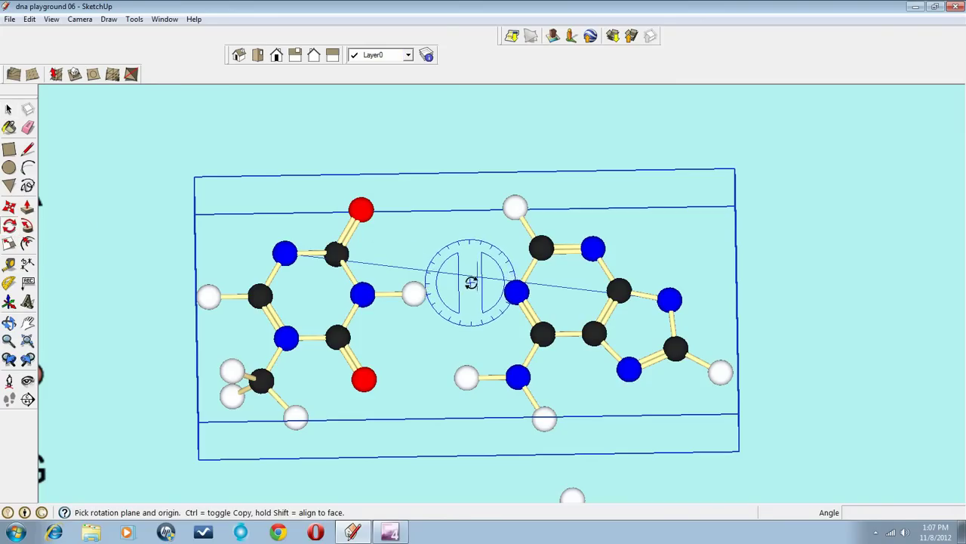
left_click_drag(477, 277, 582, 288)
scroll(581, 288, "up", 3)
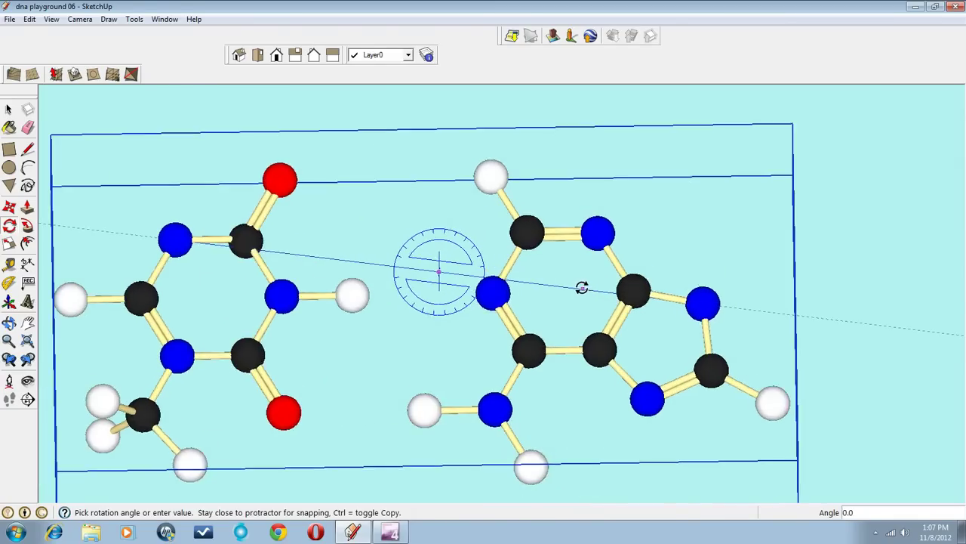
scroll(581, 287, "up", 4)
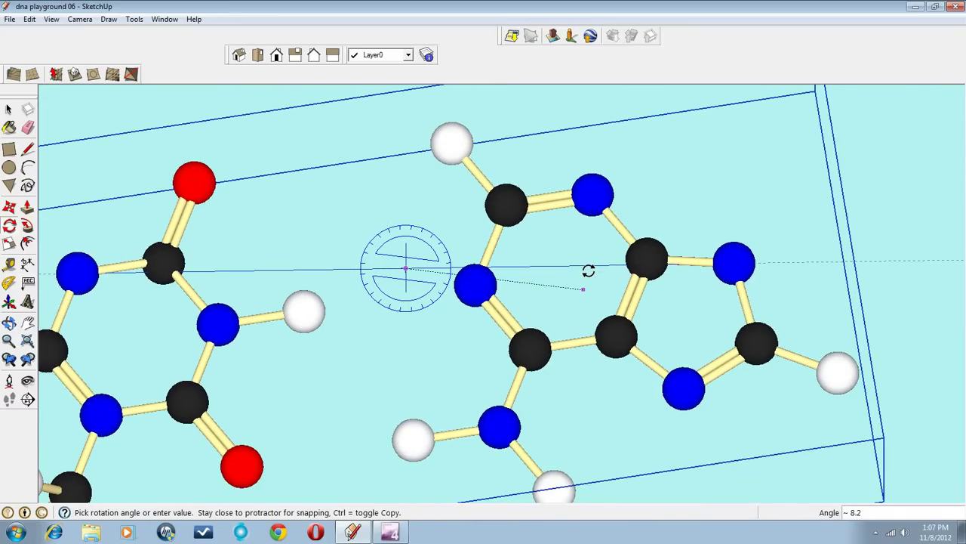
key("Escape")
scroll(576, 306, "down", 5)
middle_click_drag(575, 308, 548, 334)
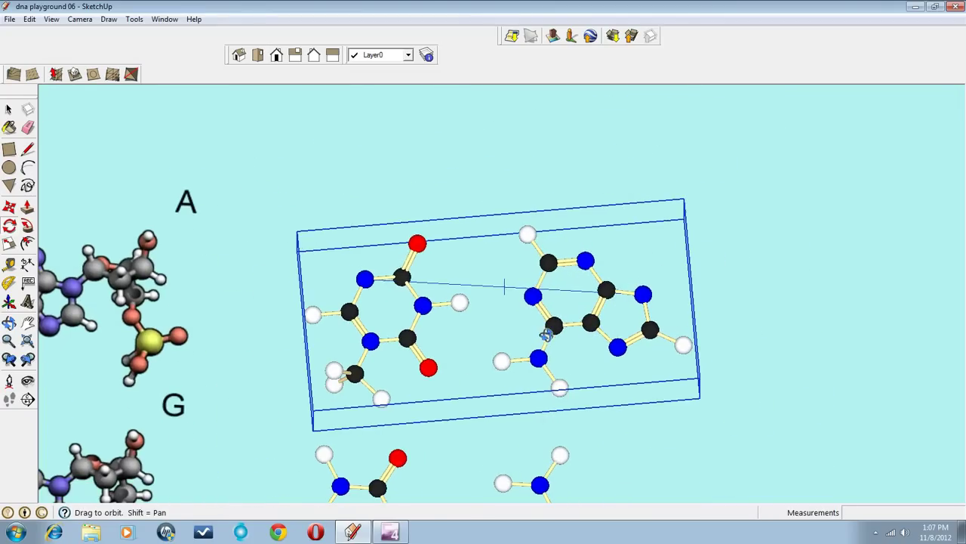
- Explode the rotated T–A pair and regroup its parts so the bounding box aligns with the model axes
left_click(8, 111)
scroll(512, 295, "up", 2)
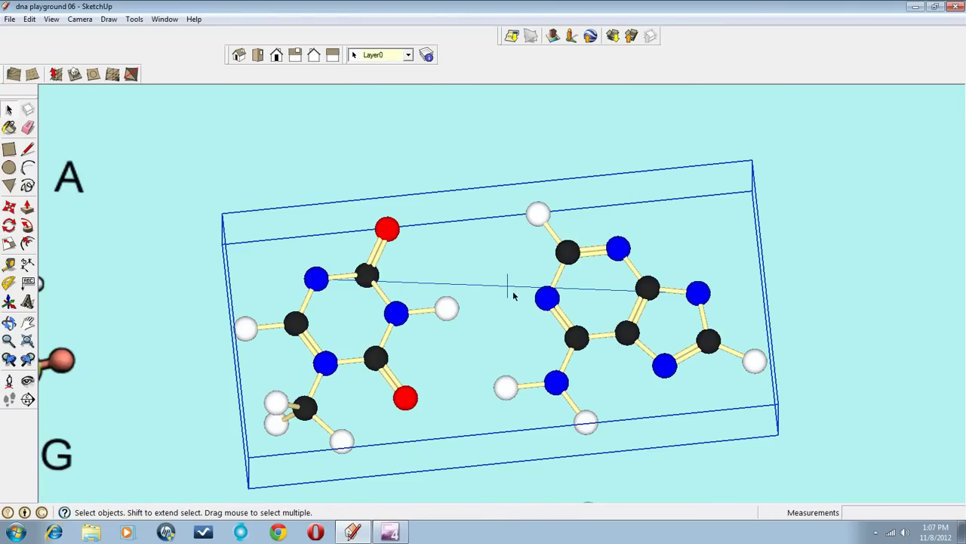
middle_click_drag(532, 298, 542, 304)
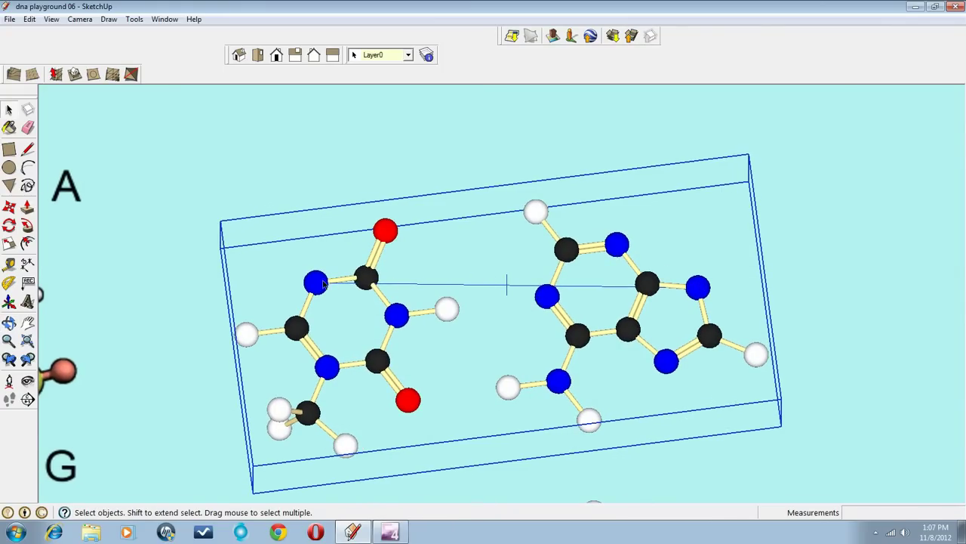
middle_click_drag(452, 330, 456, 339)
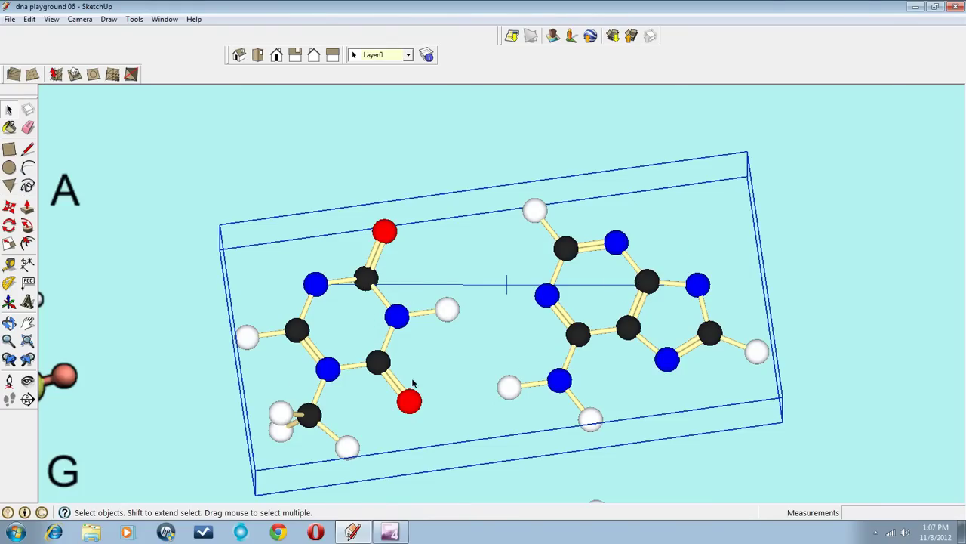
left_click(27, 322)
left_click_drag(354, 332, 347, 289)
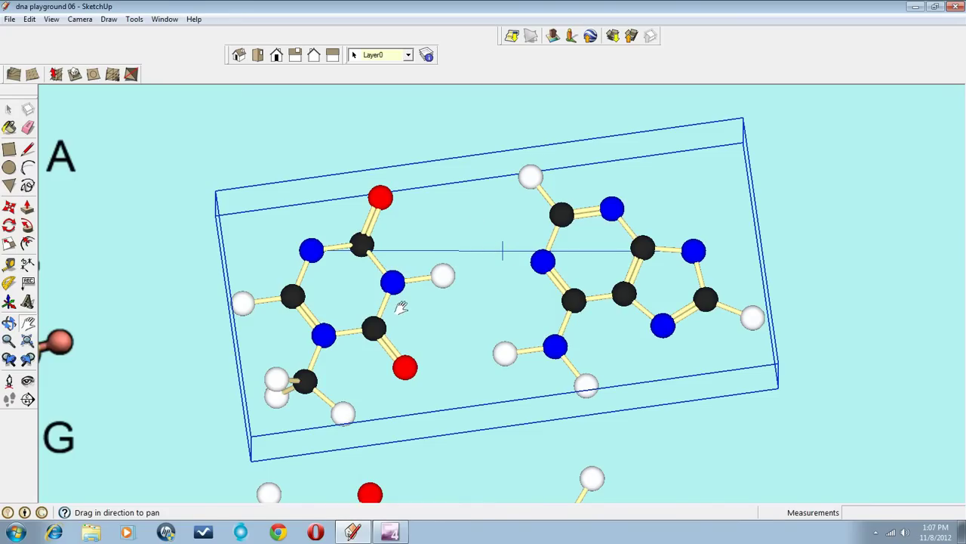
left_click(30, 19)
mouse_move(70, 306)
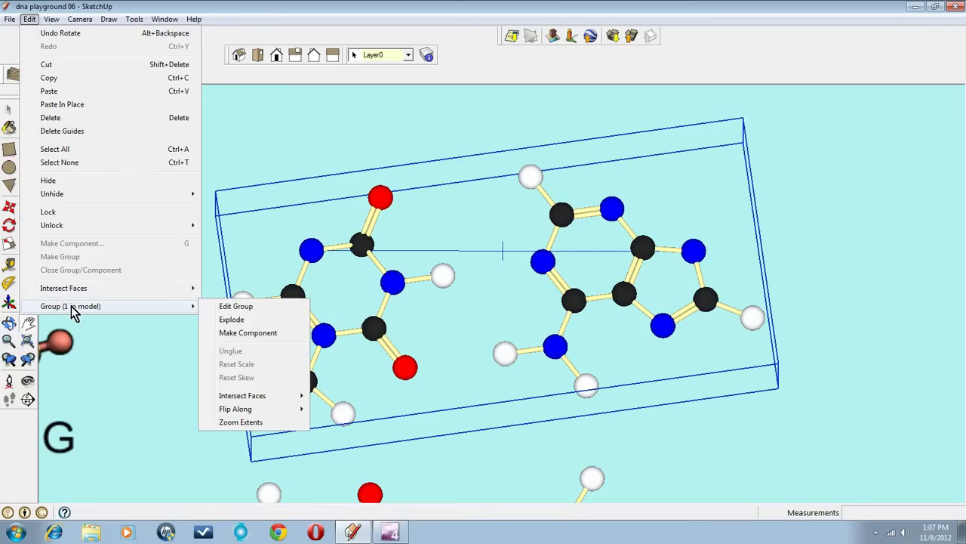
left_click(231, 319)
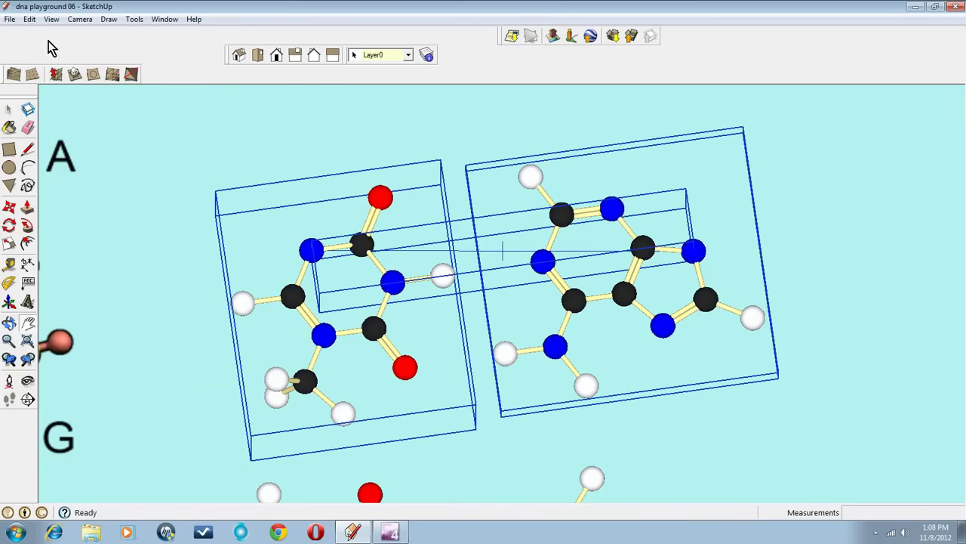
left_click(29, 19)
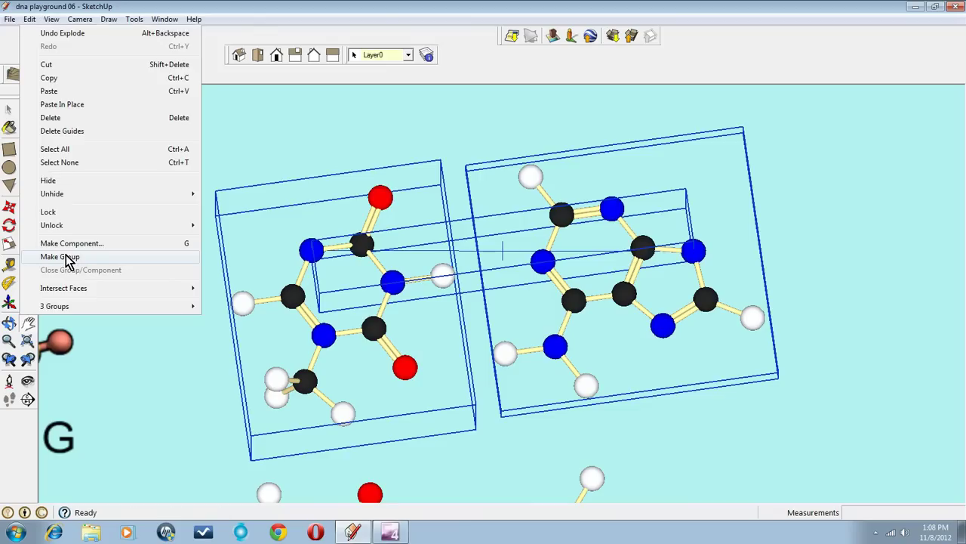
left_click(67, 257)
- Copy the regrouped T–A pair and paste the duplicate just above the original
middle_click_drag(320, 302, 319, 265)
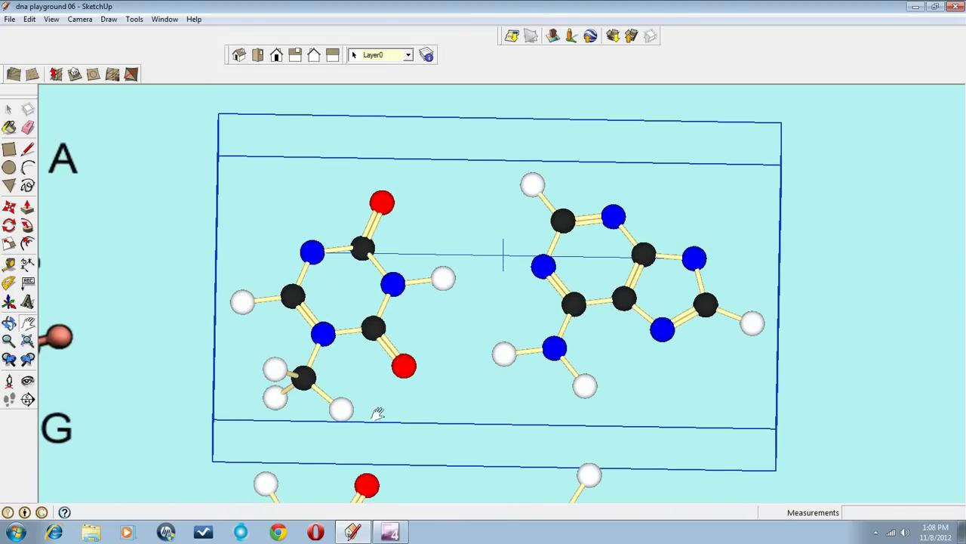
middle_click_drag(378, 413, 382, 364)
middle_click_drag(463, 309, 463, 309, "shift")
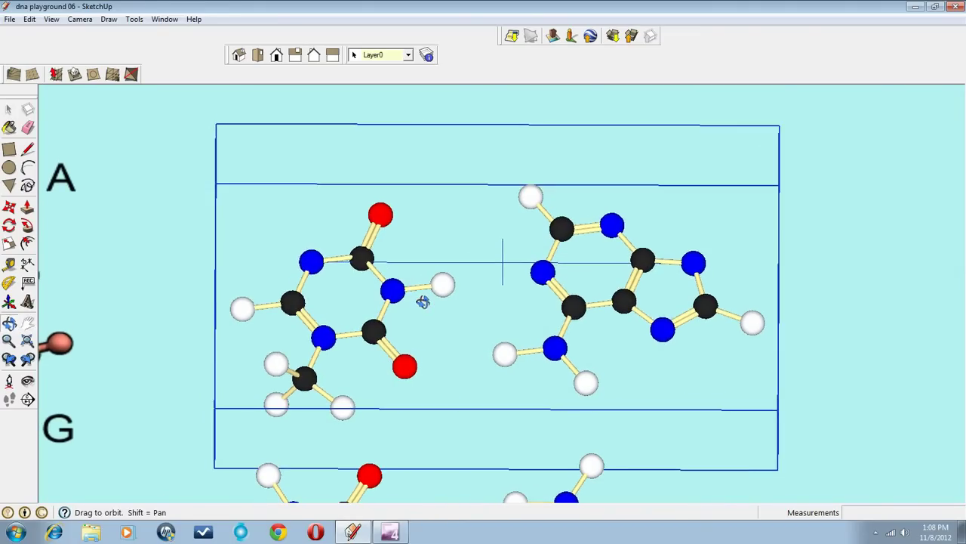
scroll(419, 295, "down", 4)
left_click(29, 19)
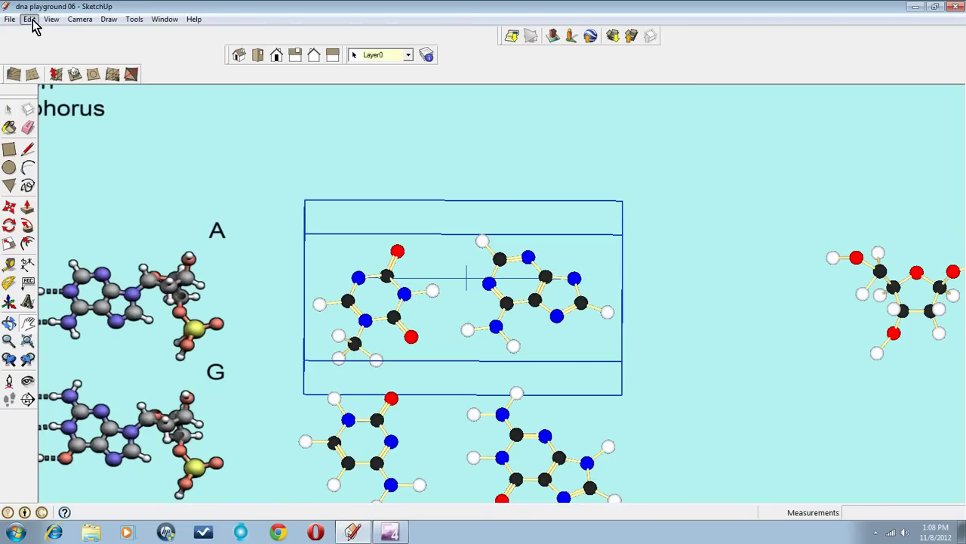
left_click(30, 78)
left_click(29, 19)
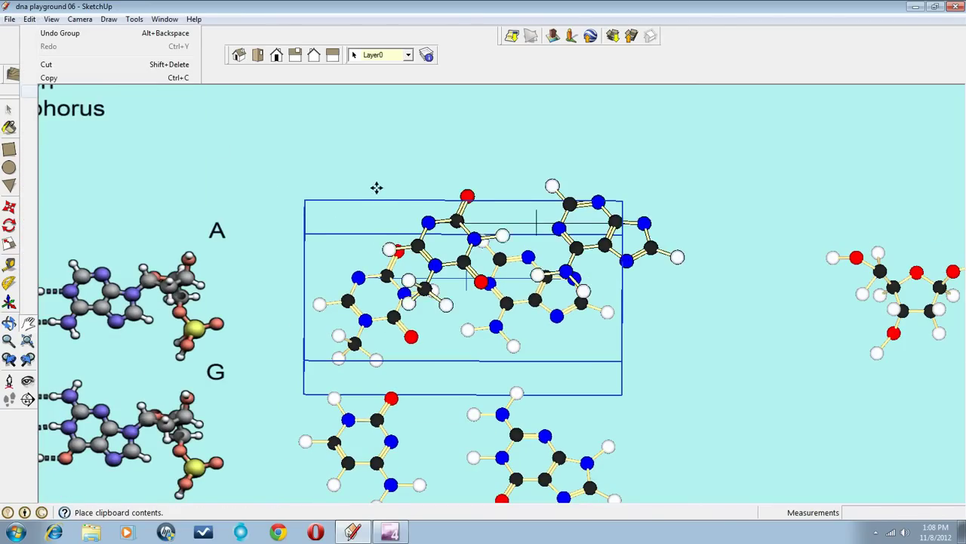
left_click(347, 149)
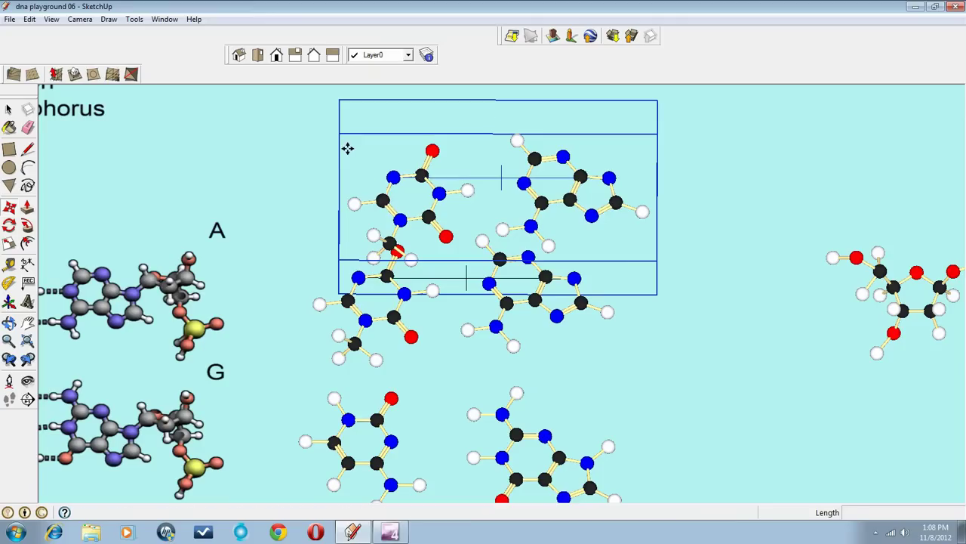
- Rotate the pasted T–A pair 180 degrees about its vertical centre axis
left_click(625, 279)
key("q")
left_click(541, 278)
left_click(625, 278)
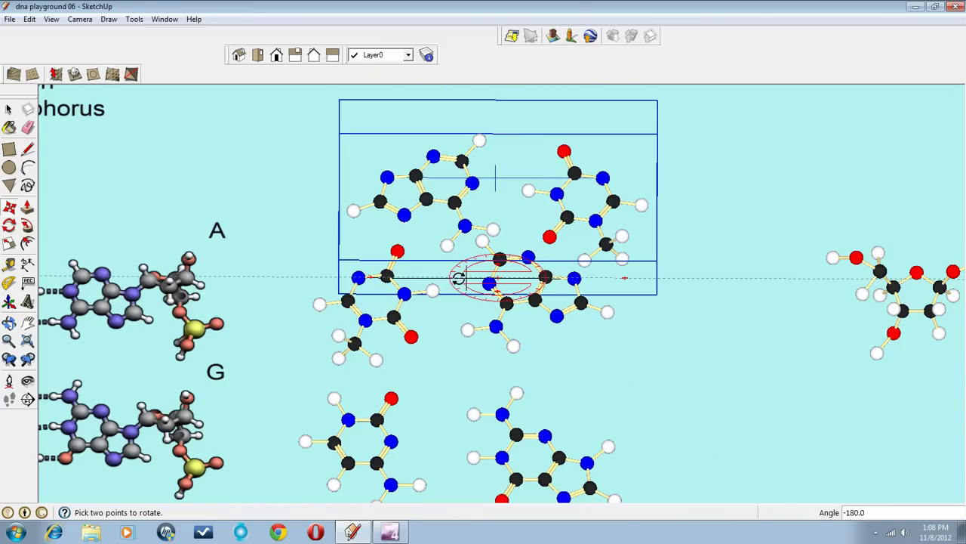
- Stack the flipped copy on the lower T–A pair by joining their vertical midpoint reference lines end to end
key("m")
left_click(494, 192)
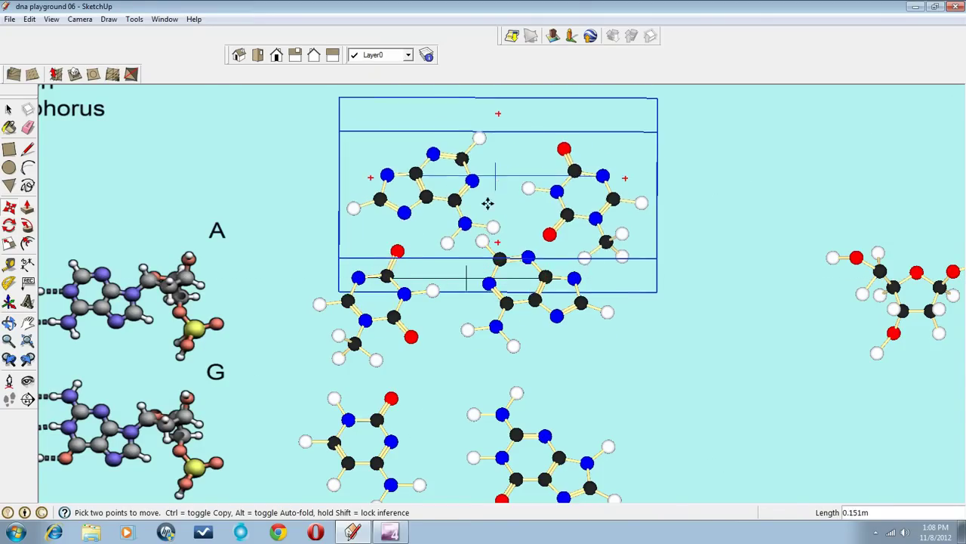
middle_click_drag(468, 265, 574, 313)
scroll(583, 329, "up", 3)
middle_click_drag(619, 341, 438, 323)
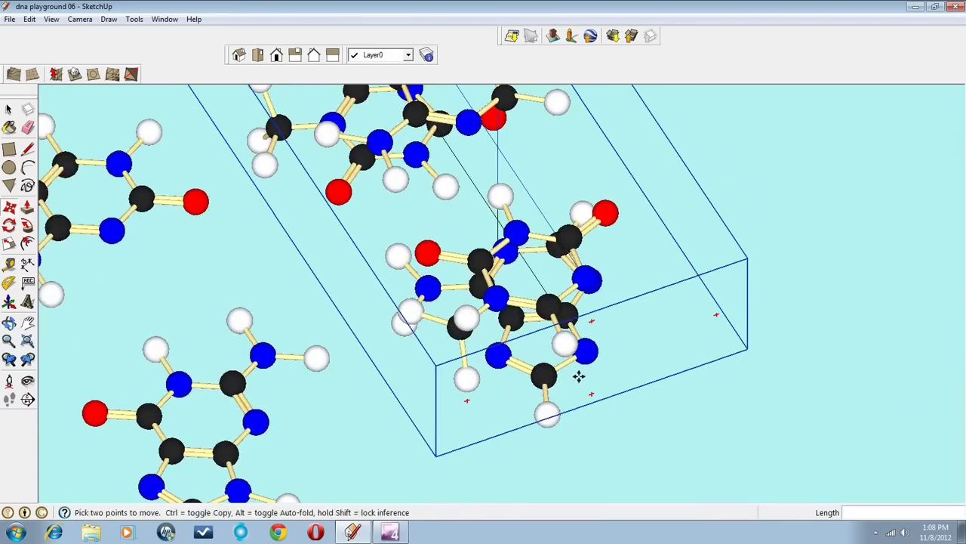
middle_click_drag(578, 375, 590, 329)
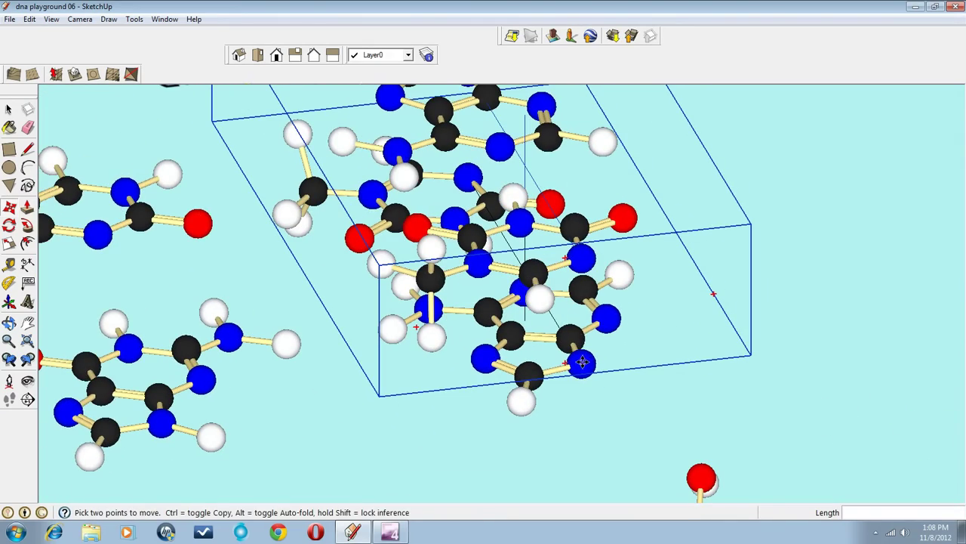
middle_click_drag(548, 333, 538, 313)
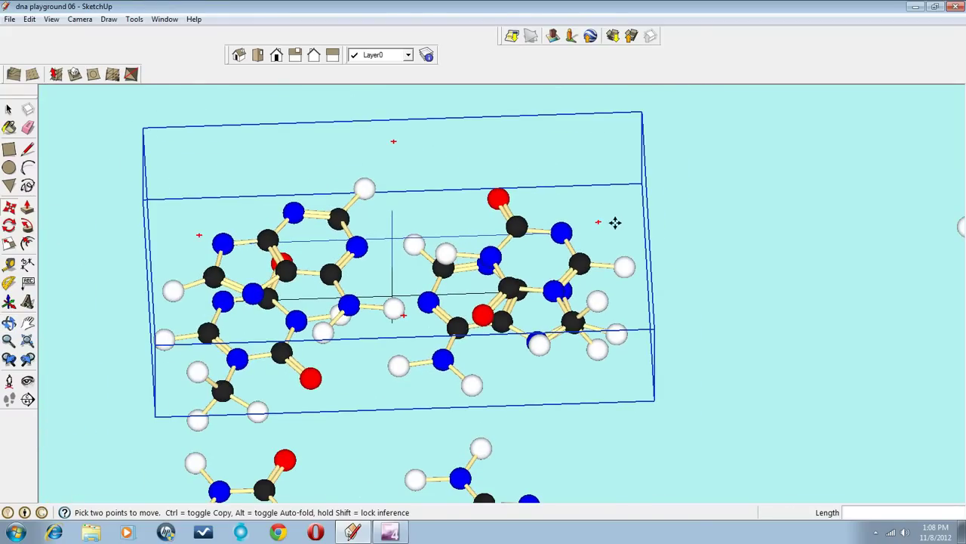
- Twist the upper T–A pair horizontally relative to the lower one and realign its vertical midpoint line with the lower pair's line
left_click_drag(595, 219, 441, 211)
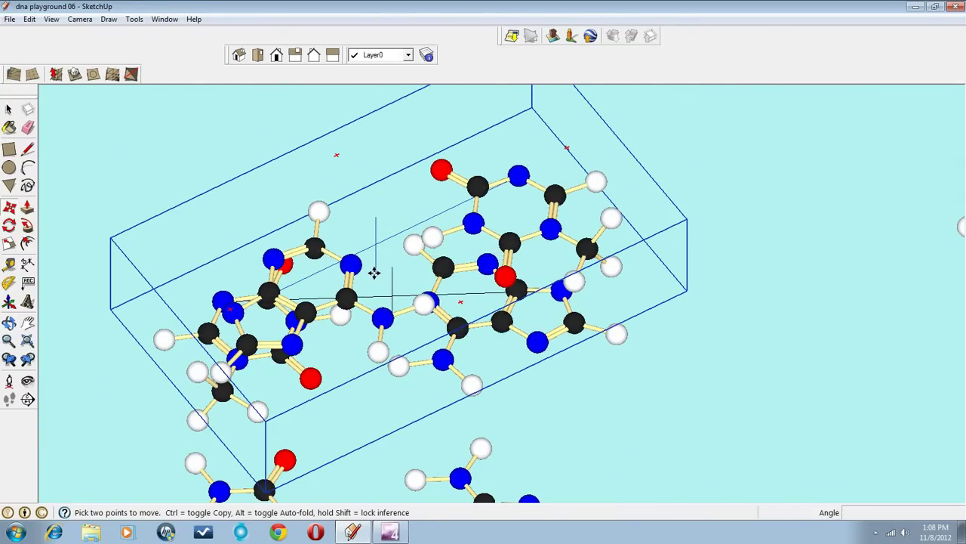
left_click_drag(374, 271, 394, 269)
middle_click_drag(536, 261, 420, 261)
scroll(427, 232, "up", 6)
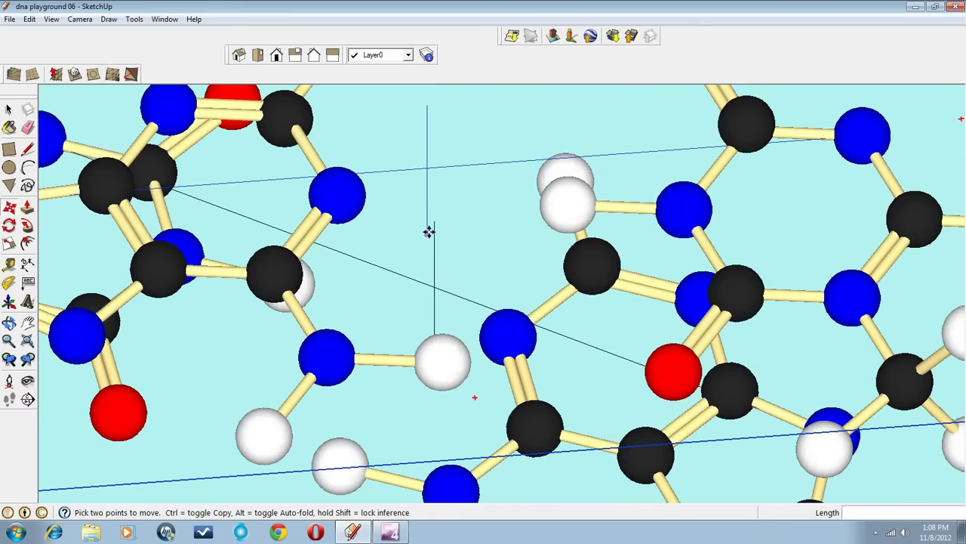
scroll(428, 232, "down", 1)
scroll(483, 228, "down", 4)
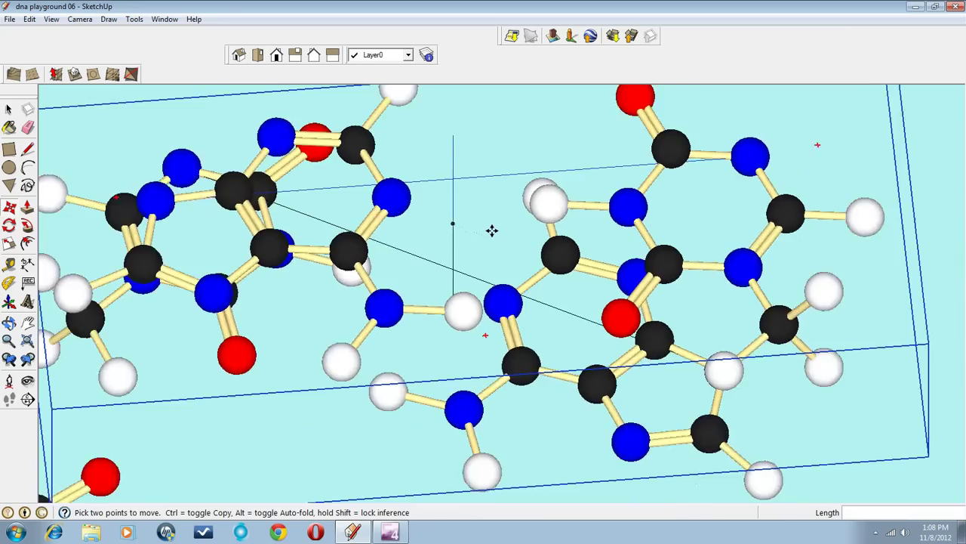
- Examine the twisted stack of T–A pairs from several sides, including the joined vertical midpoint lines
middle_click_drag(513, 239, 608, 379)
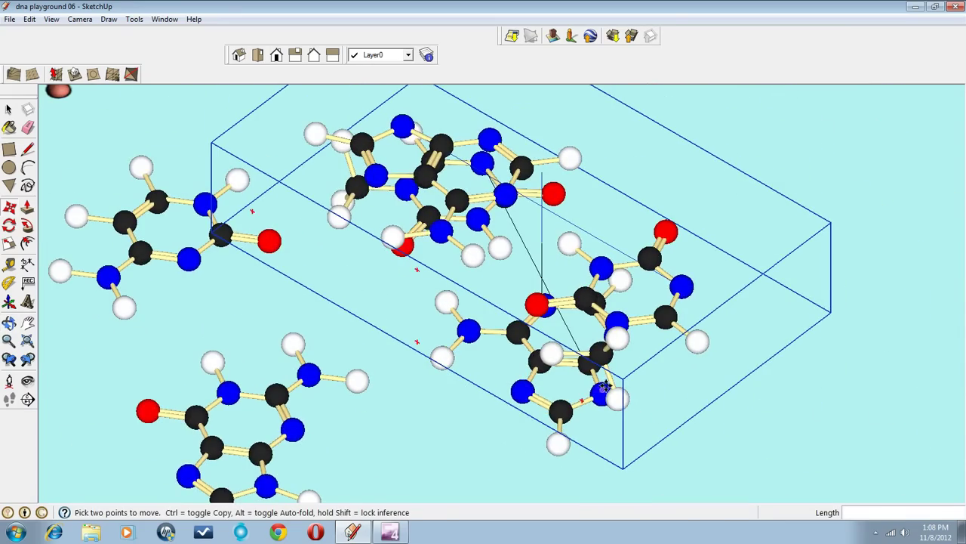
mouse_move(536, 352)
middle_mouse_down()
mouse_move(576, 382)
mouse_move(433, 379)
mouse_move(669, 345)
mouse_move(550, 358)
mouse_move(596, 380)
mouse_move(532, 334)
mouse_move(542, 357)
middle_mouse_up()
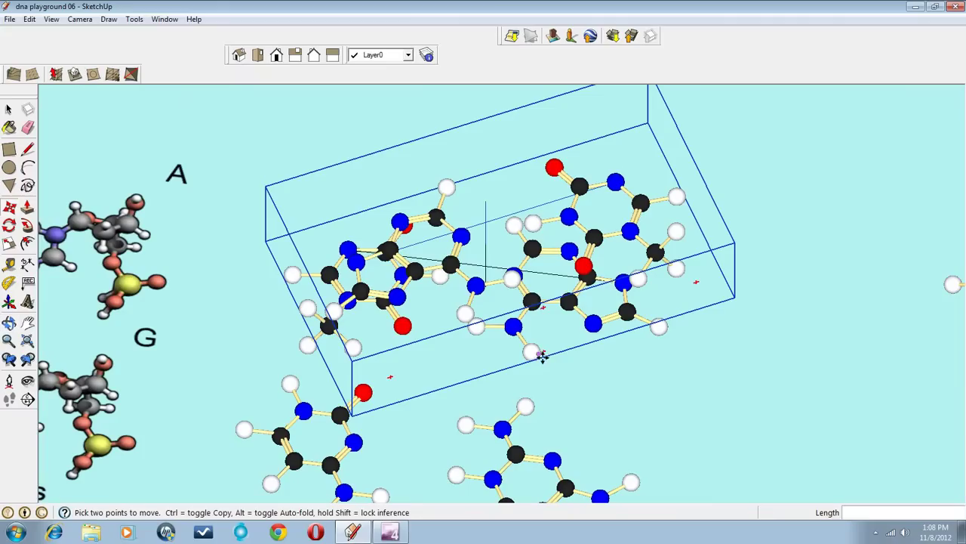
left_click(27, 322)
left_click_drag(463, 294, 436, 392)
middle_click_drag(436, 393, 456, 374)
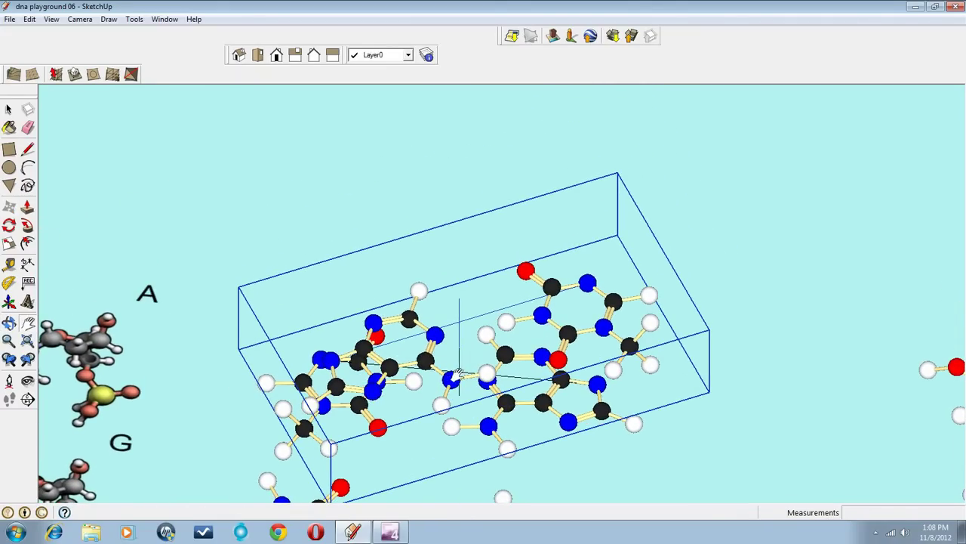
left_click_drag(456, 368, 495, 359)
mouse_move(495, 359)
middle_mouse_down()
mouse_move(511, 376)
mouse_move(504, 349)
middle_mouse_up()
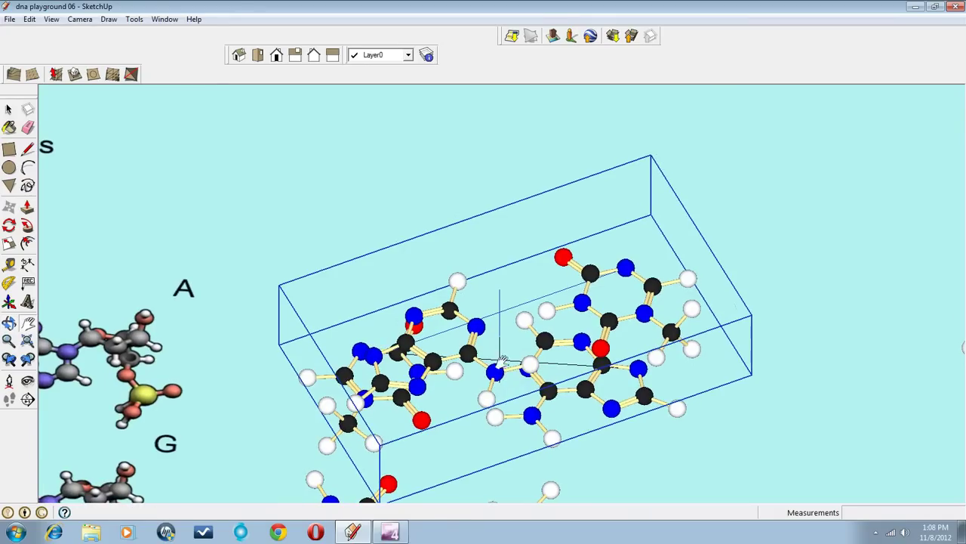
scroll(502, 340, "up", 4)
left_click_drag(504, 339, 506, 326)
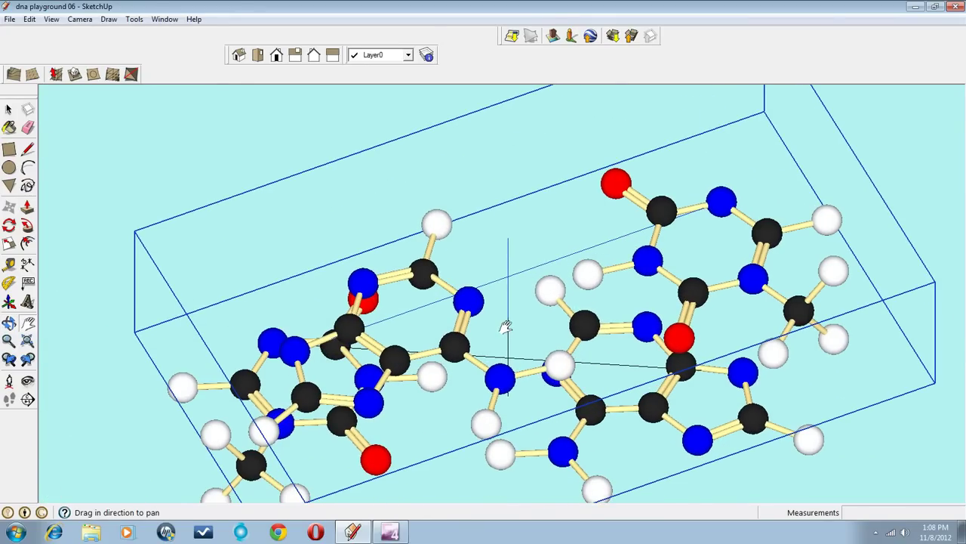
scroll(506, 332, "down", 2)
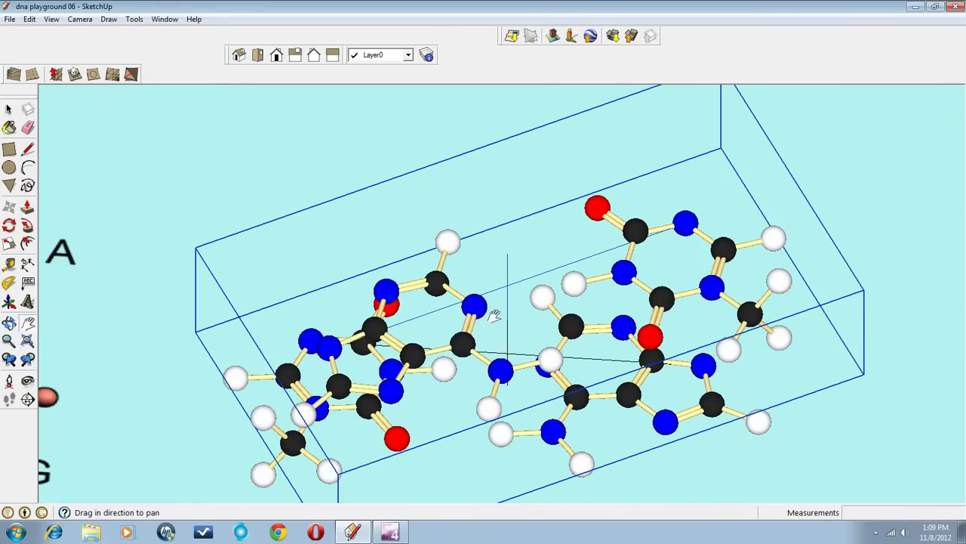
middle_click_drag(495, 316, 503, 339)
scroll(505, 334, "up", 2)
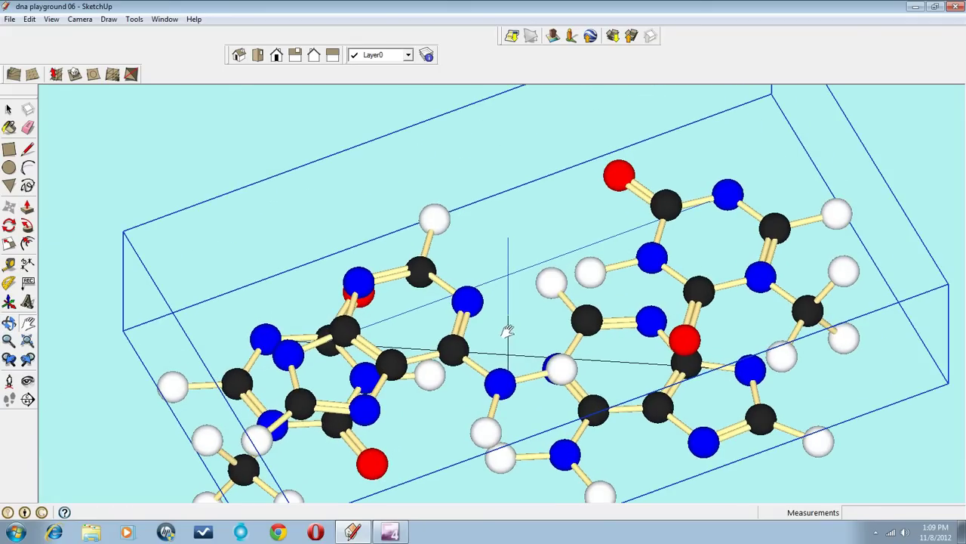
scroll(508, 325, "down", 2)
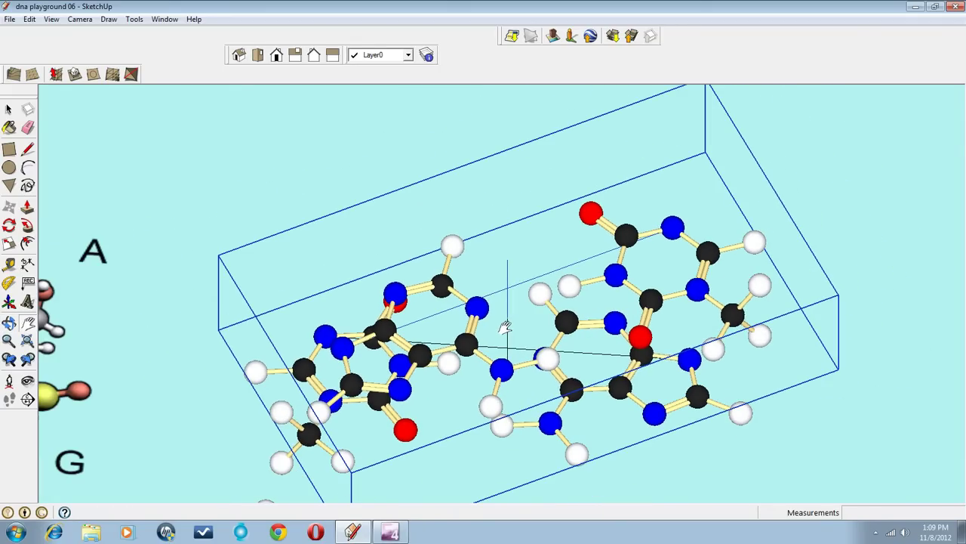